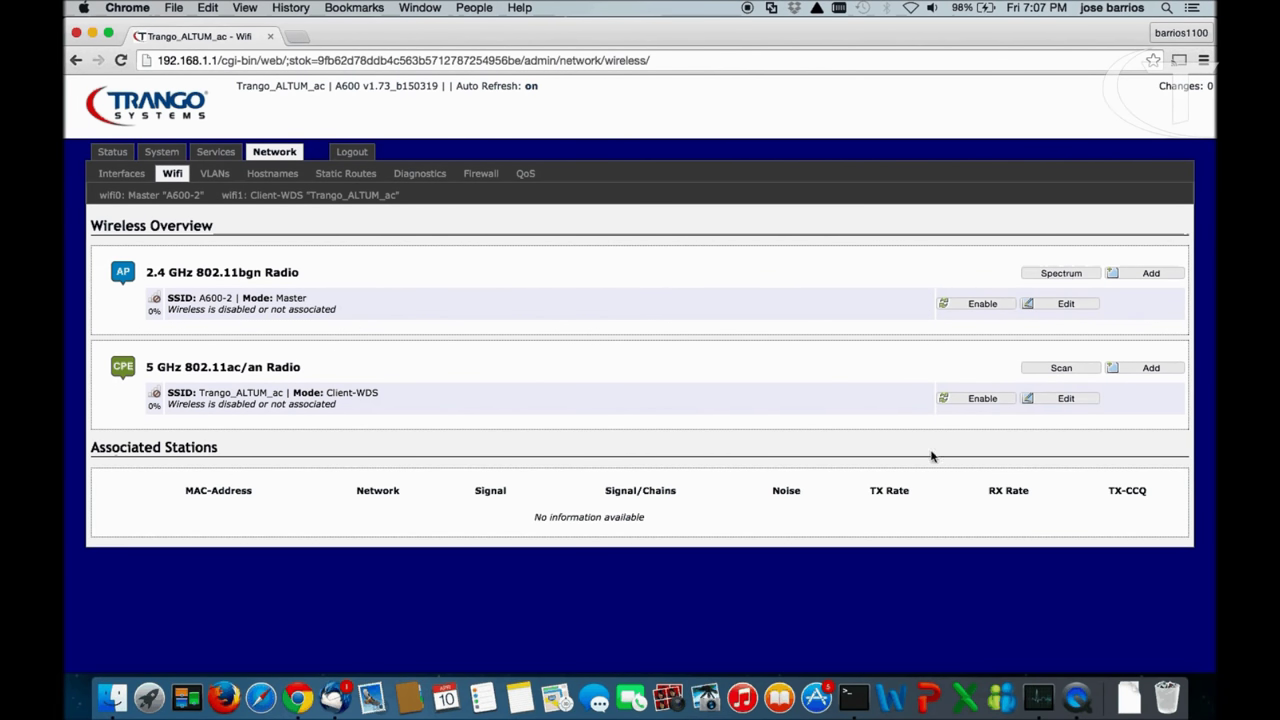
- Open the 5 GHz 802.11ac/an radio's wireless settings for editing and set its country code to US-PTP-1
{"action": "left_click", "coordinate": [1066, 399]}
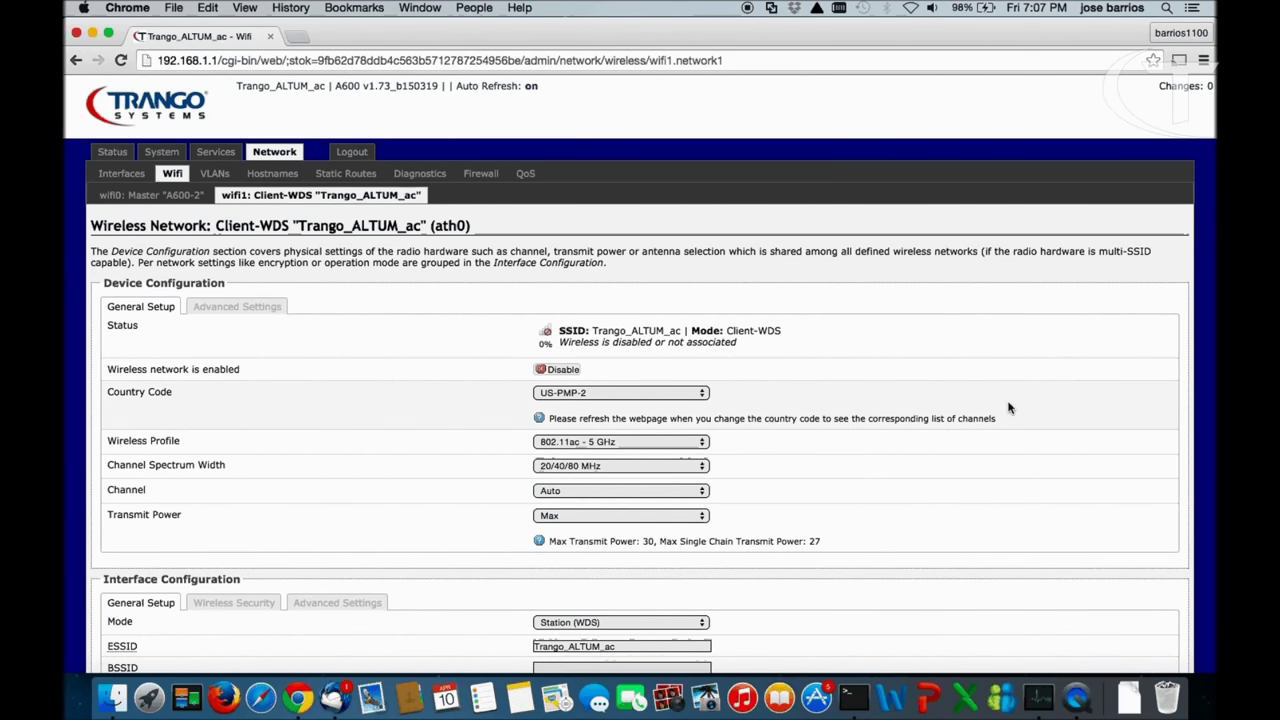
{"action": "scroll", "coordinate": [1070, 408], "scroll_direction": "down", "scroll_amount": 2}
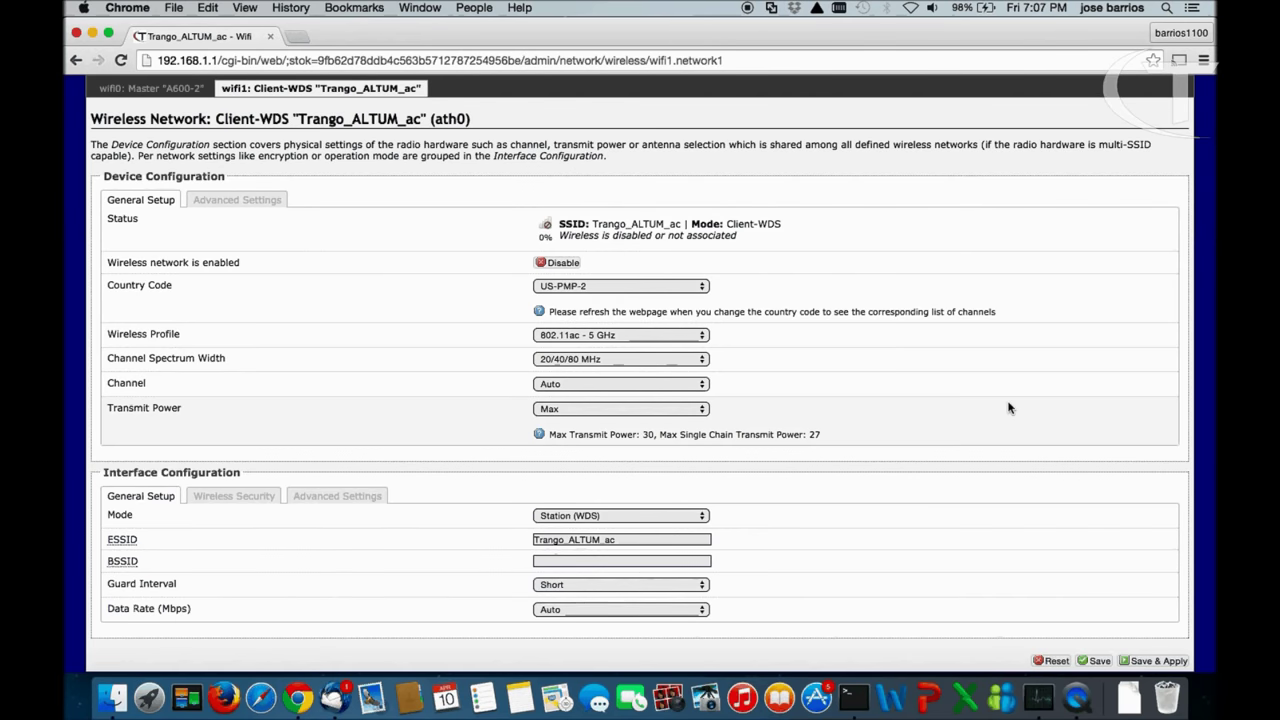
{"action": "left_click", "coordinate": [702, 288]}
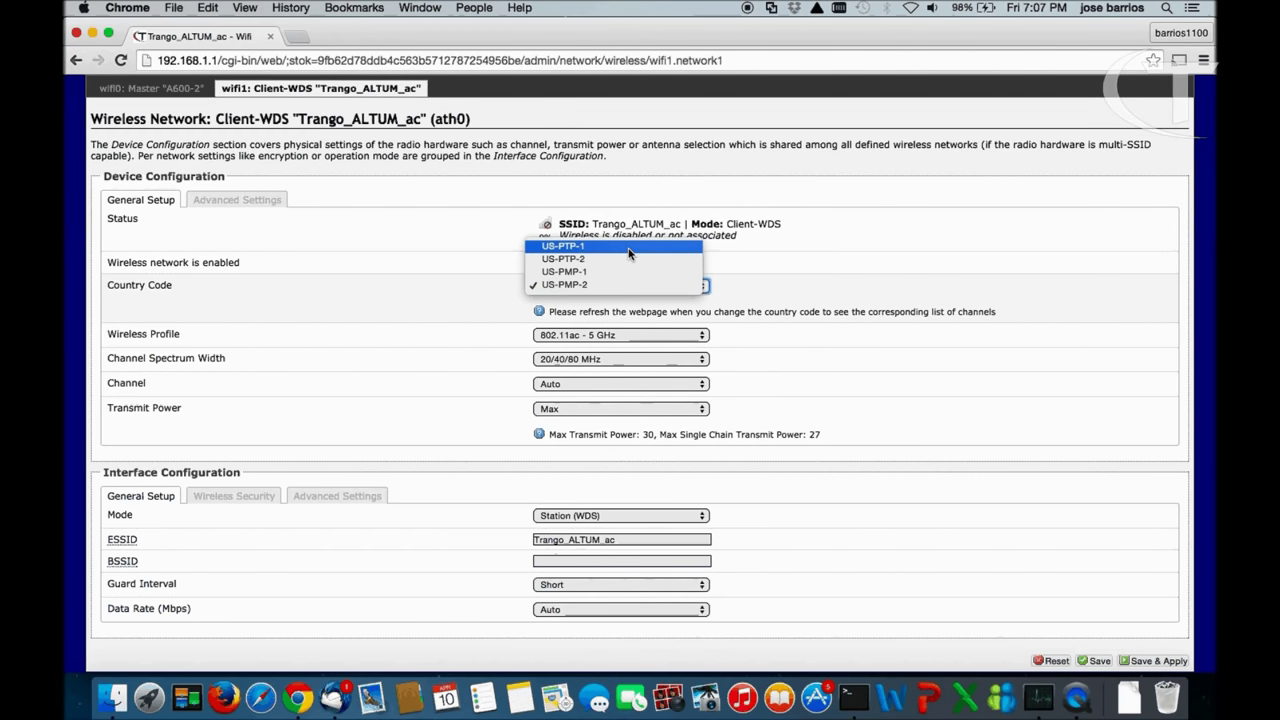
{"action": "key", "text": "Escape"}
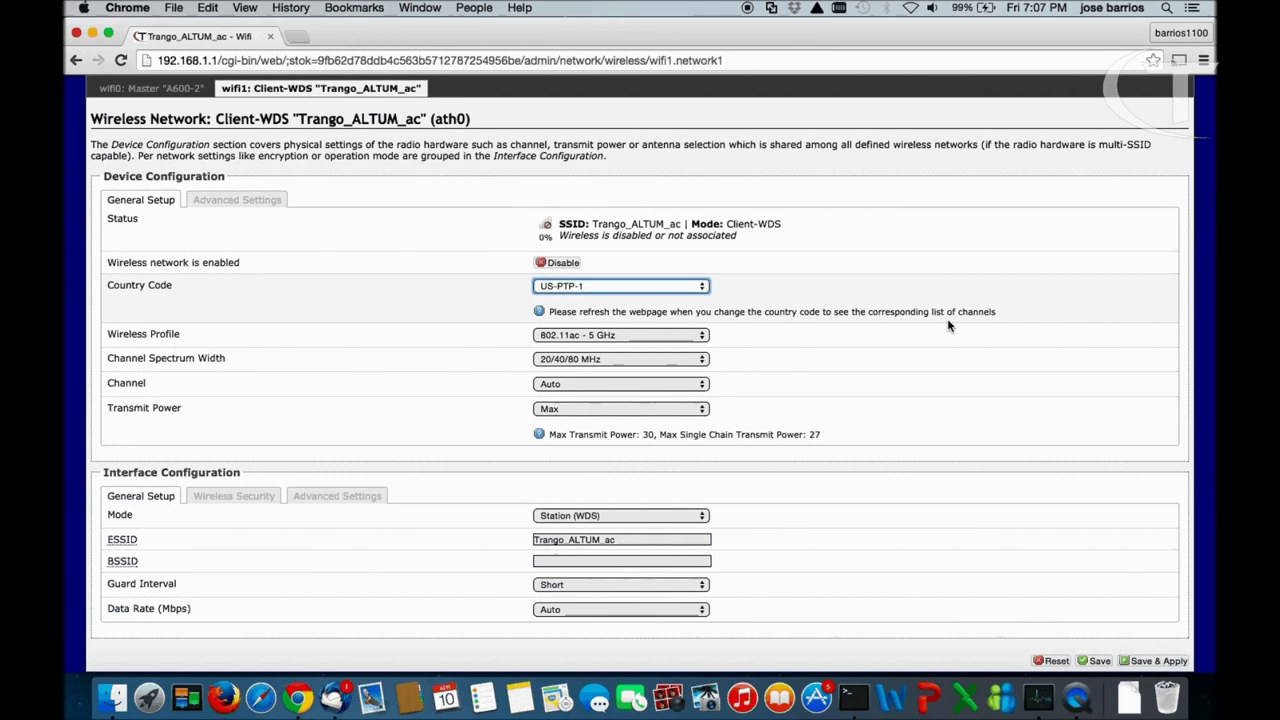
- Keep the 802.11ac - 5 GHz wireless profile, set the interface mode to Access Point (WDS), and save and apply
{"action": "left_click", "coordinate": [700, 336]}
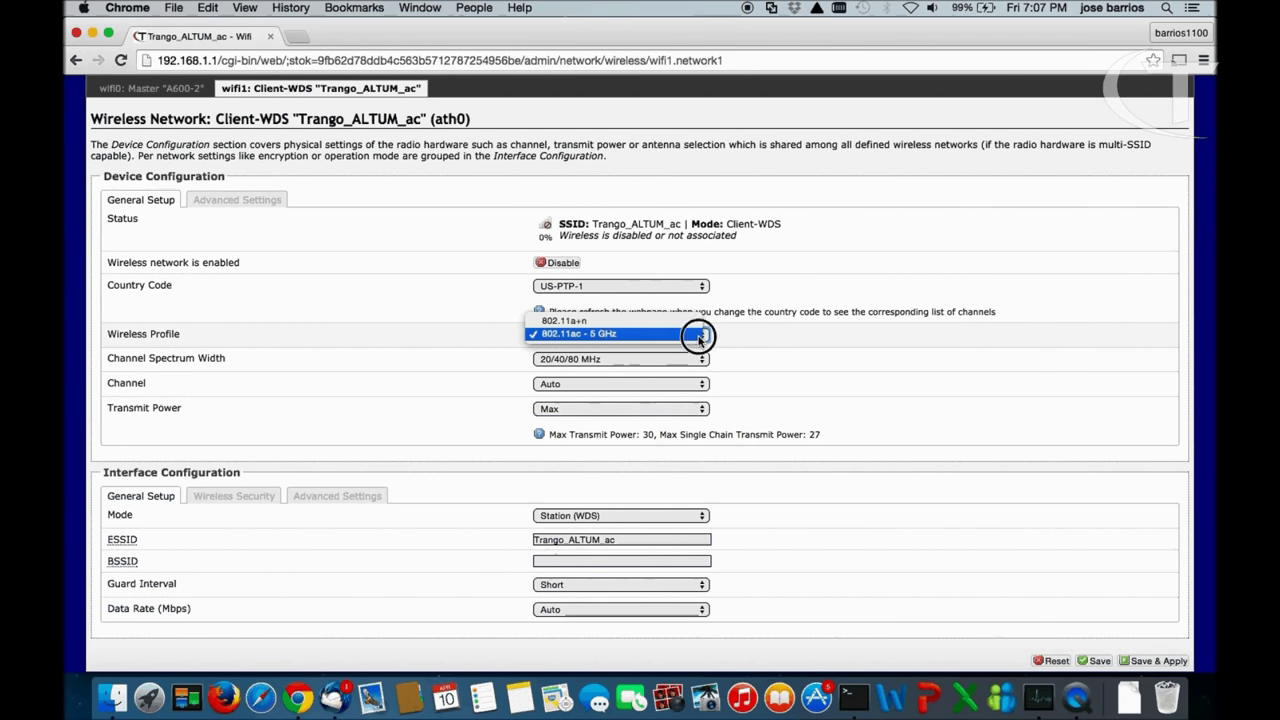
{"action": "left_click", "coordinate": [699, 339]}
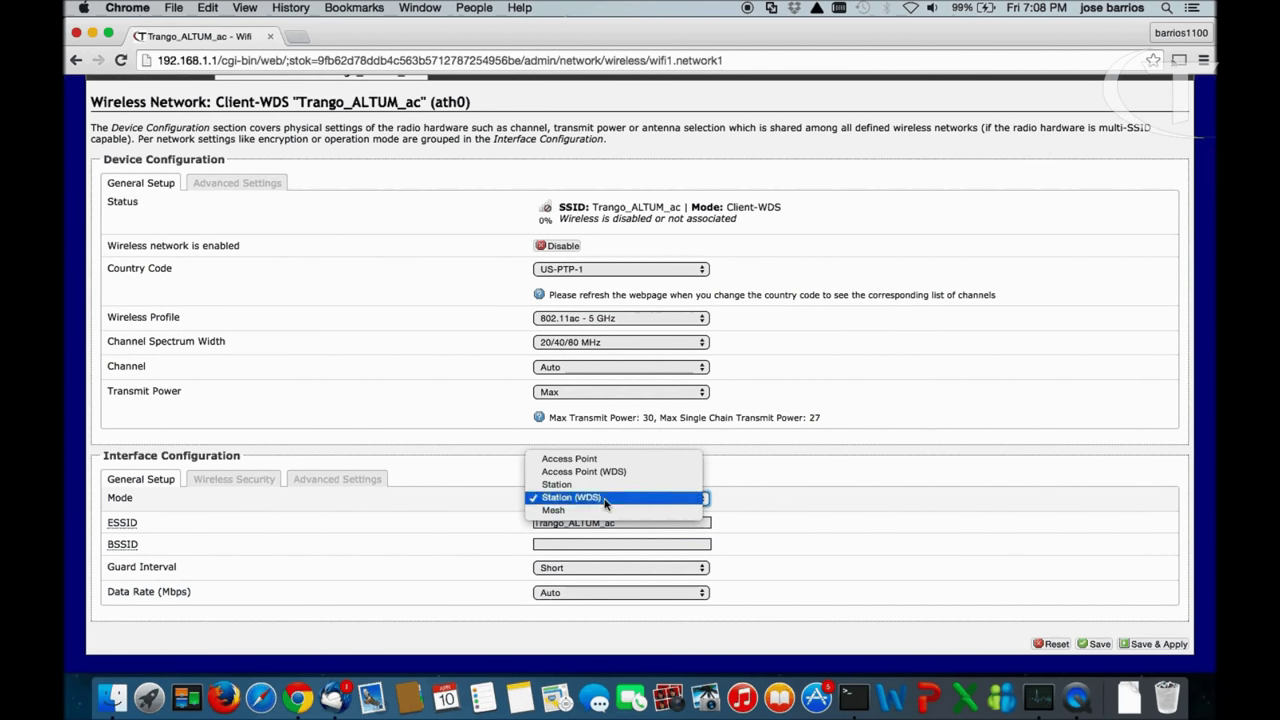
{"action": "left_click", "coordinate": [614, 473]}
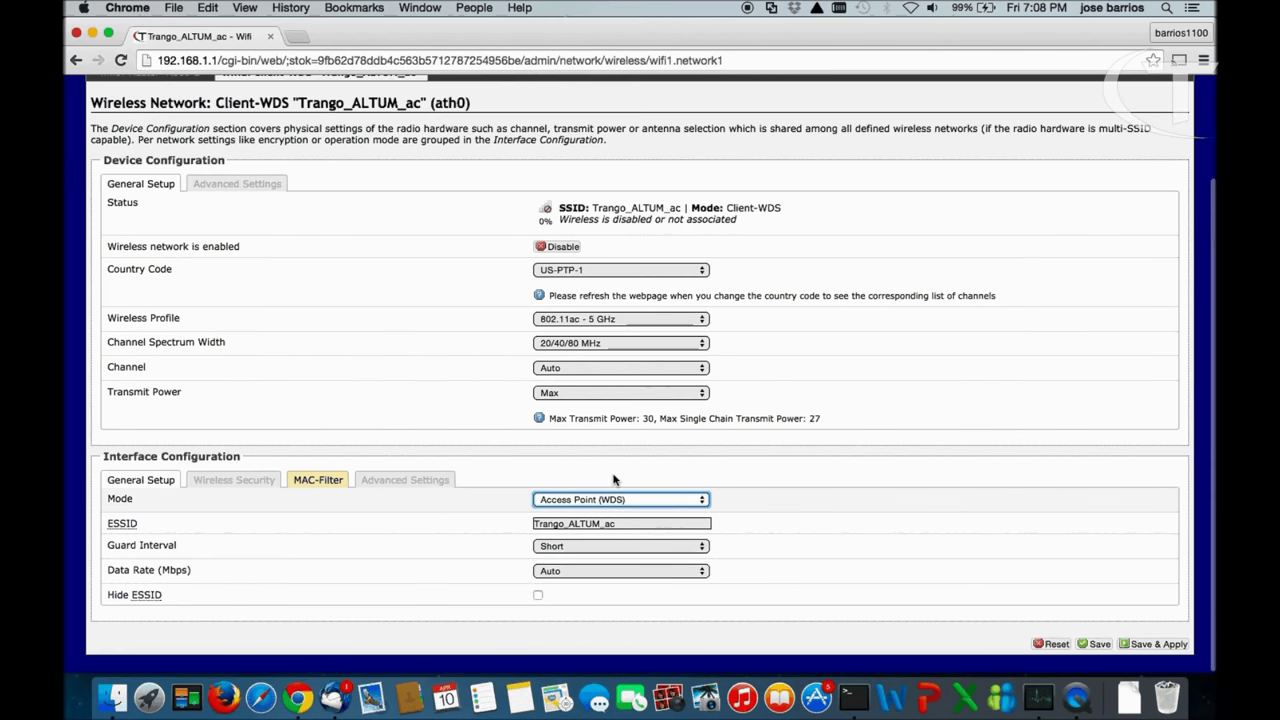
{"action": "left_click", "coordinate": [1152, 644]}
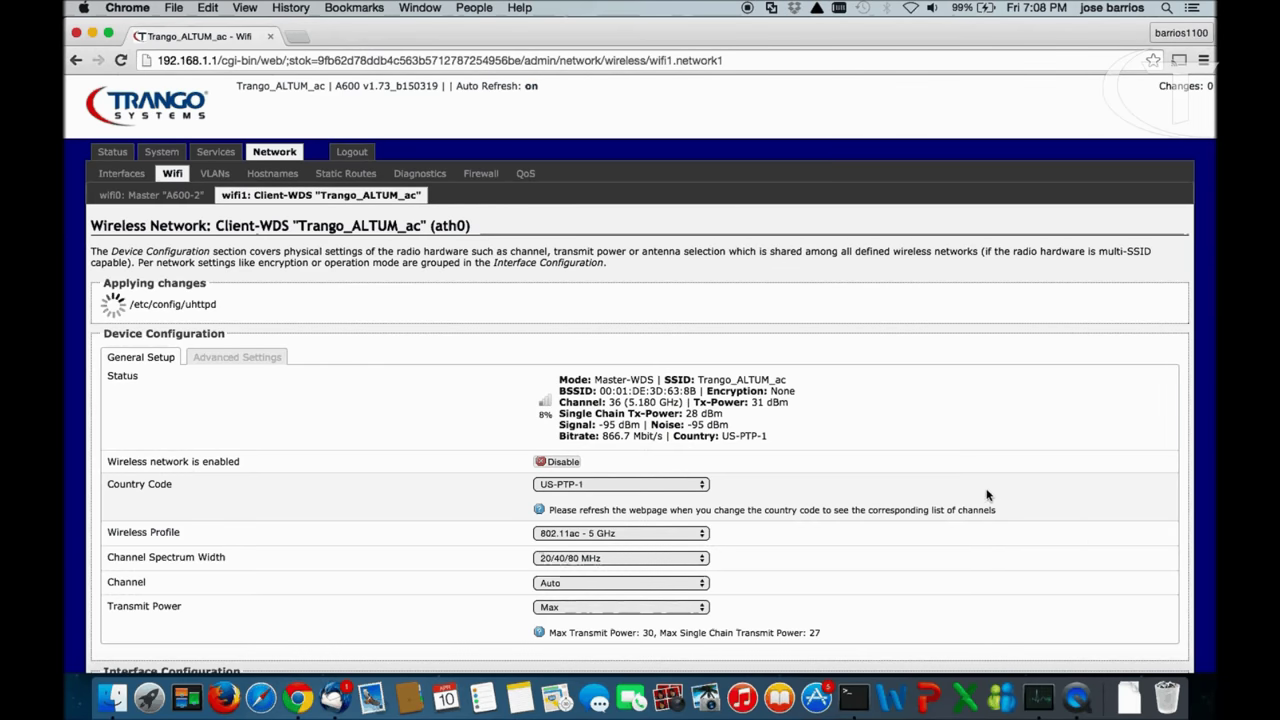
- Review the applied wireless configuration and reload the page to refresh the settings for the new country code
{"action": "scroll", "coordinate": [985, 492], "scroll_direction": "down", "scroll_amount": 2}
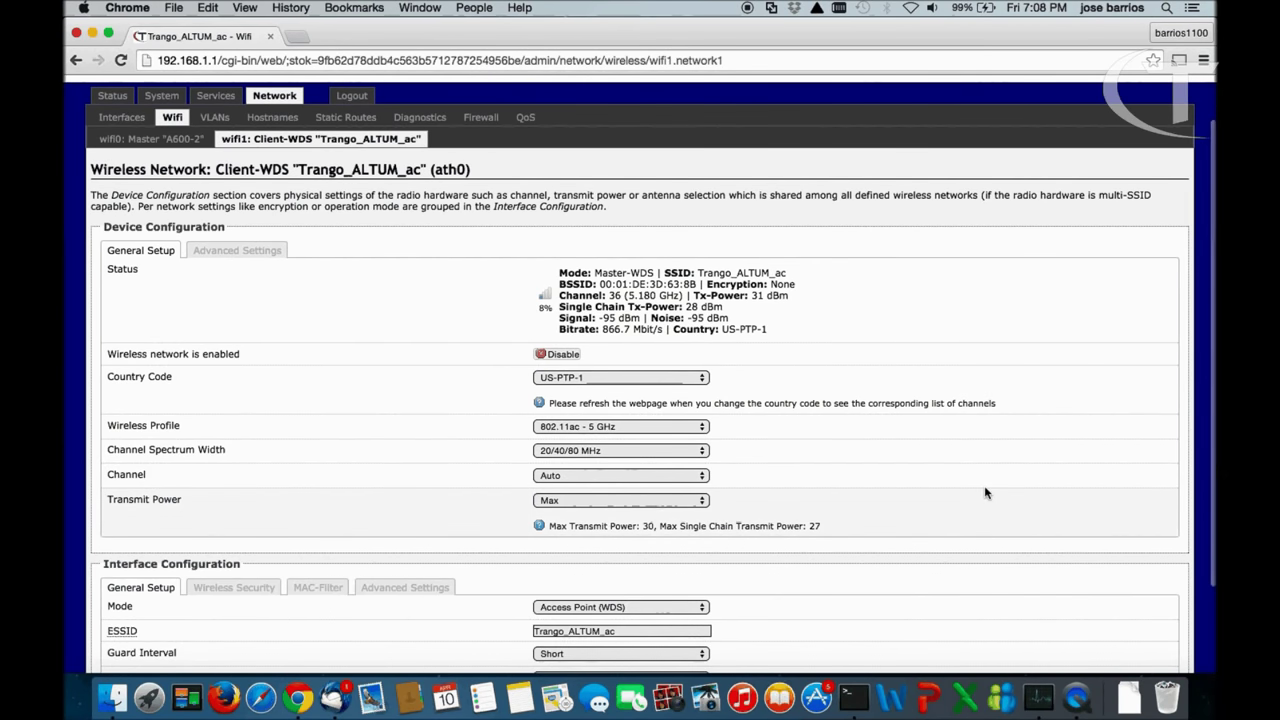
{"action": "scroll", "coordinate": [985, 492], "scroll_direction": "down", "scroll_amount": 4}
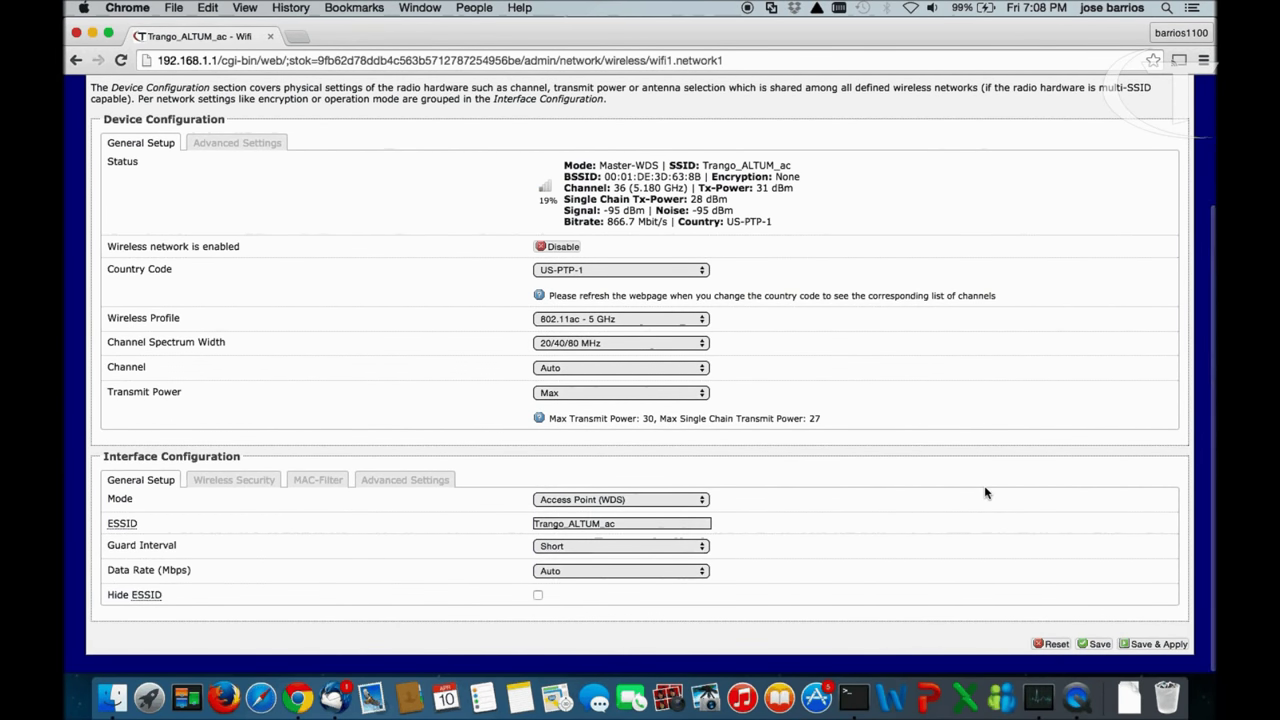
{"action": "scroll", "coordinate": [985, 492], "scroll_direction": "up", "scroll_amount": 3}
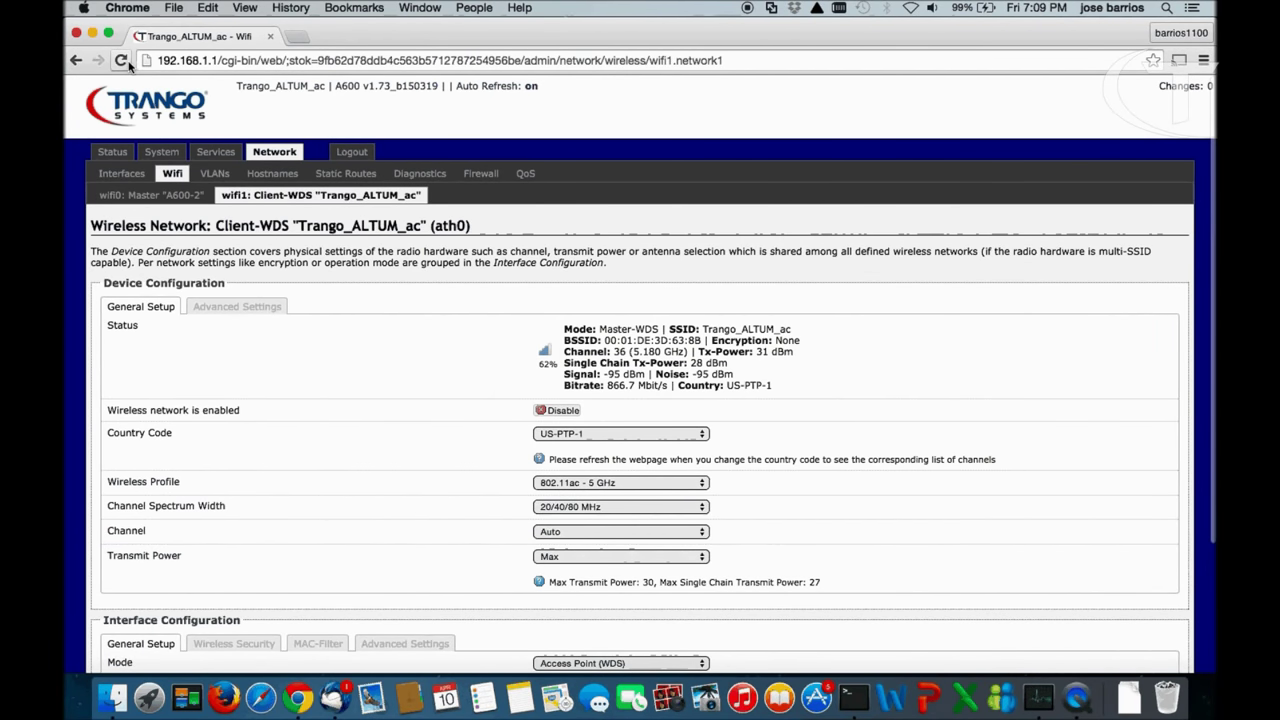
{"action": "left_click", "coordinate": [124, 61]}
{"action": "left_click", "coordinate": [790, 182]}
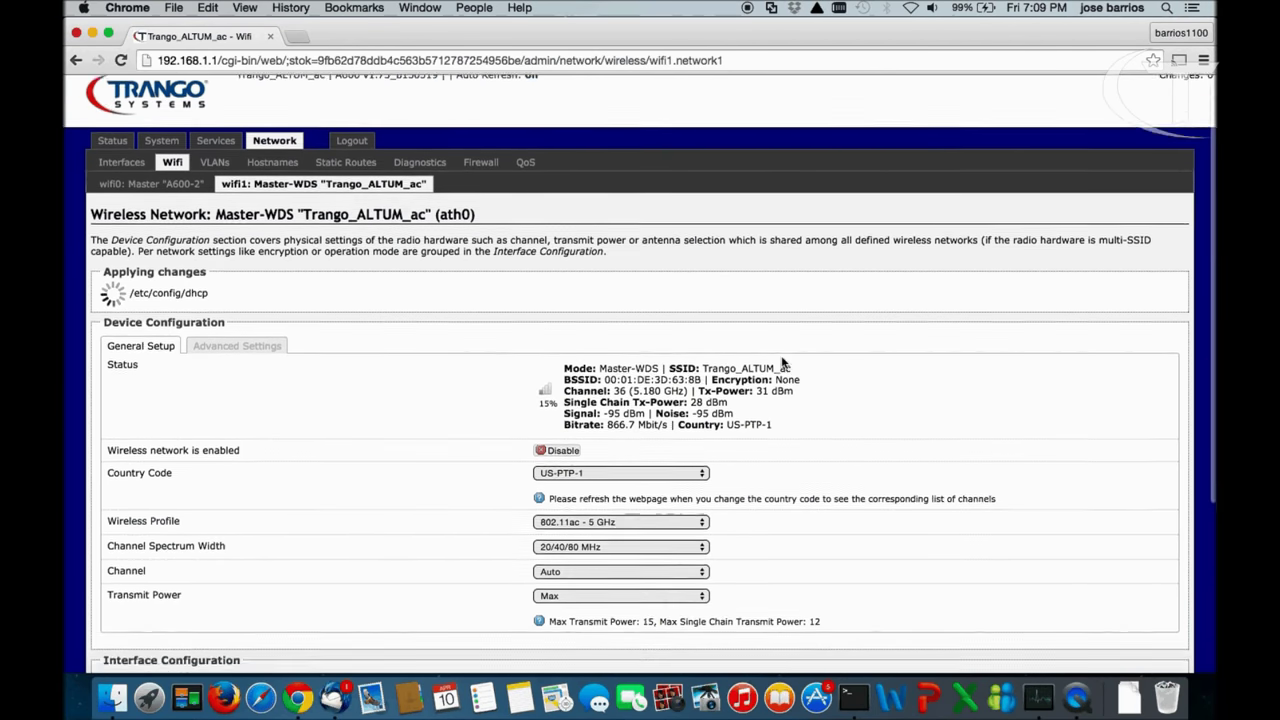
- Enter 00:01:DE:3D:63:97 as the PTP-MAC in the interface configuration, and save and apply it
{"action": "scroll", "coordinate": [783, 363], "scroll_direction": "down", "scroll_amount": 3}
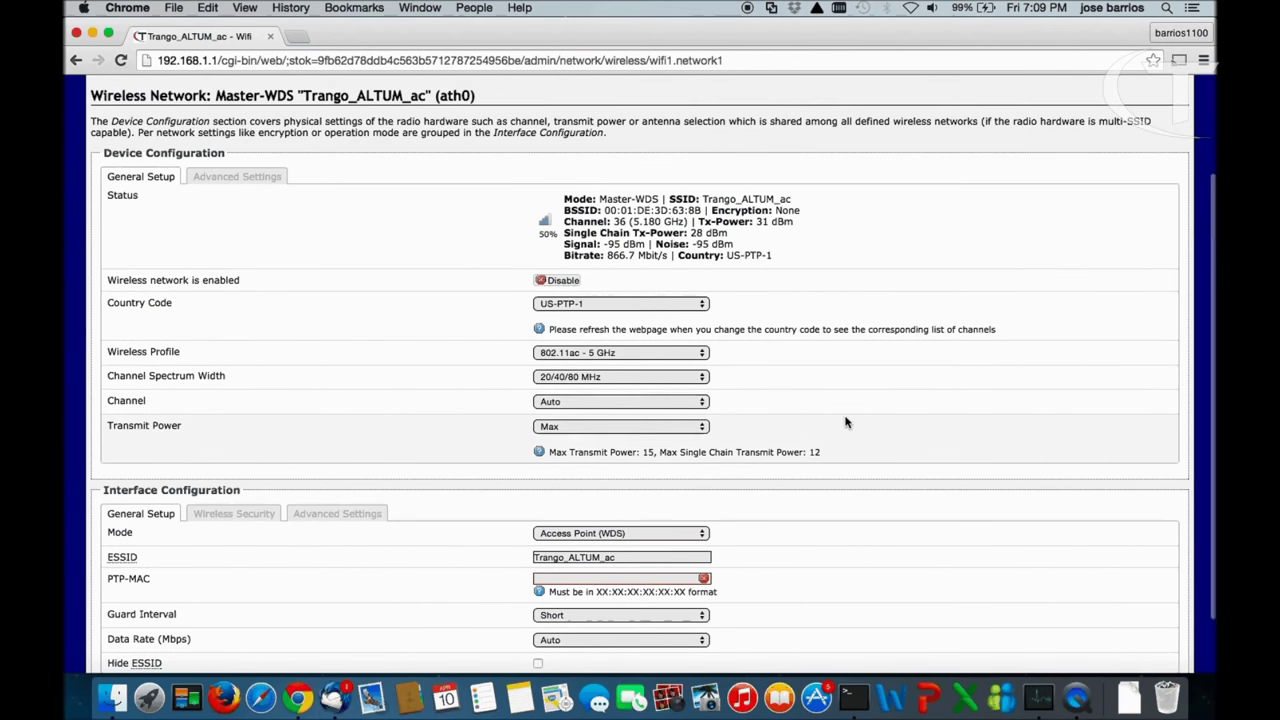
{"action": "scroll", "coordinate": [845, 422], "scroll_direction": "down", "scroll_amount": 2}
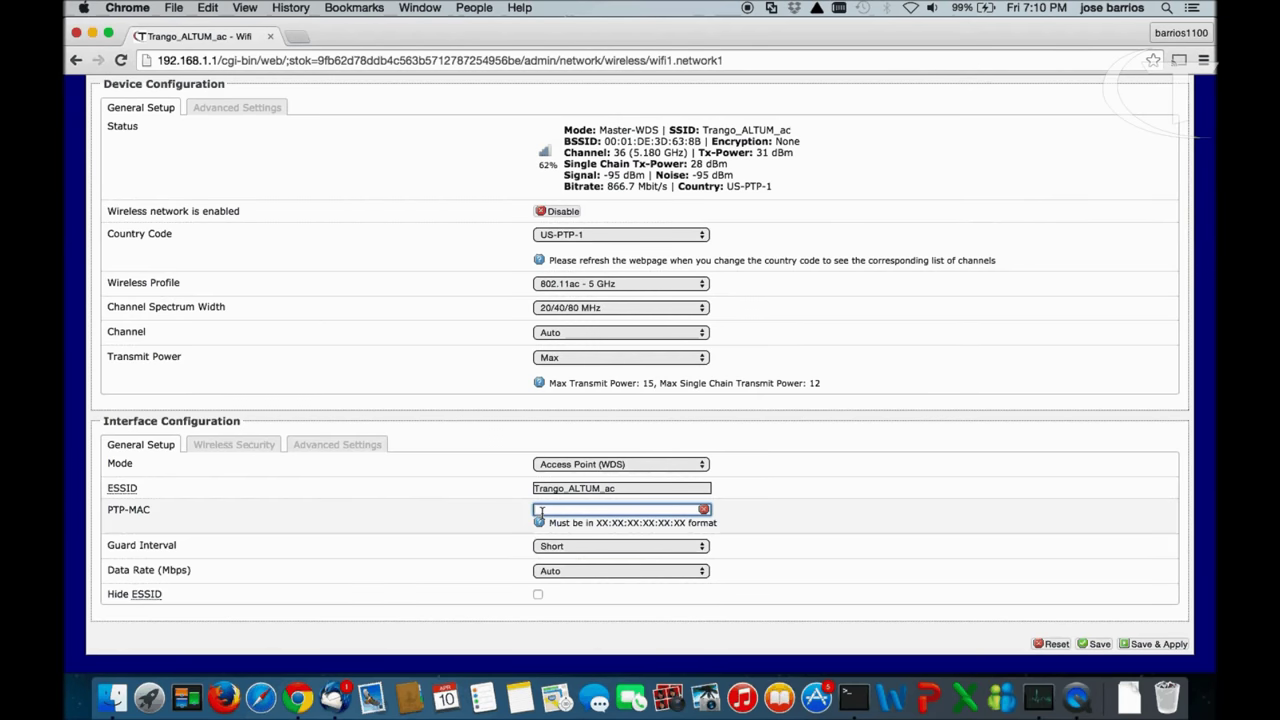
{"action": "type", "text": "00:"}
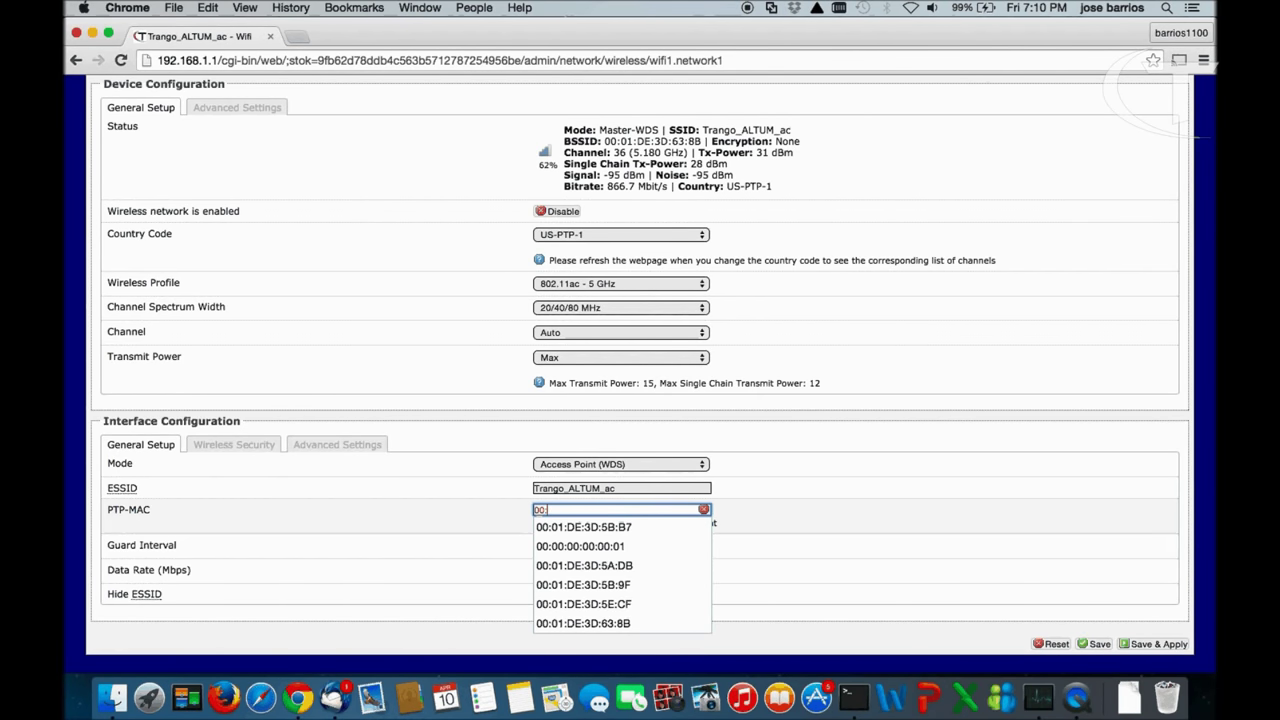
{"action": "key", "text": "Down"}
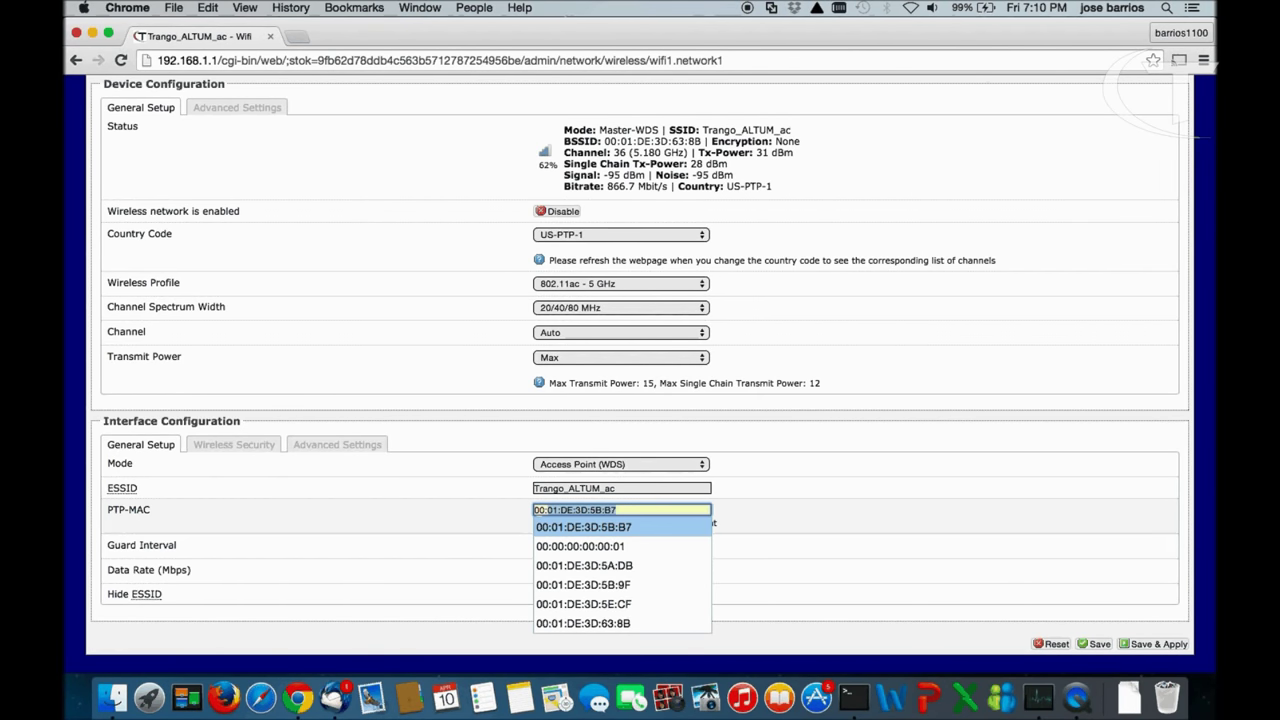
{"action": "key", "text": "BackSpace"}
{"action": "key", "text": "BackSpace"}
{"action": "key", "text": "BackSpace"}
{"action": "key", "text": "BackSpace"}
{"action": "key", "text": "BackSpace"}
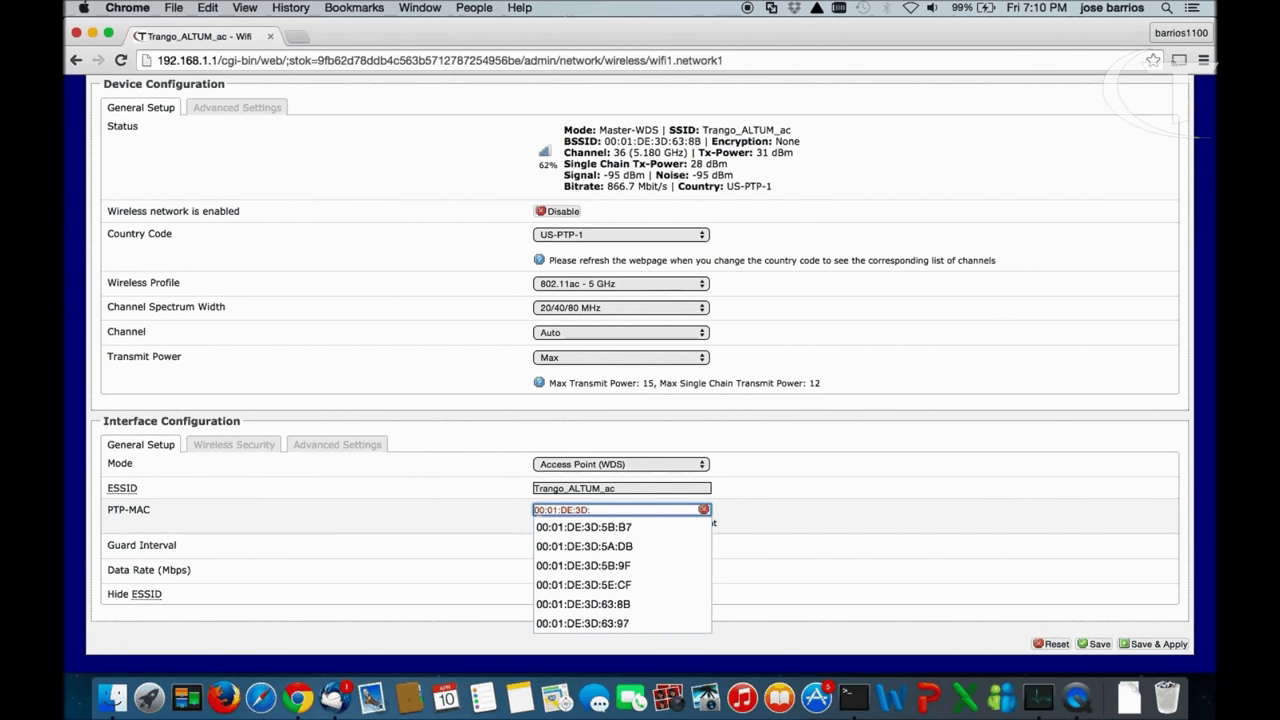
{"action": "type", "text": "63:97"}
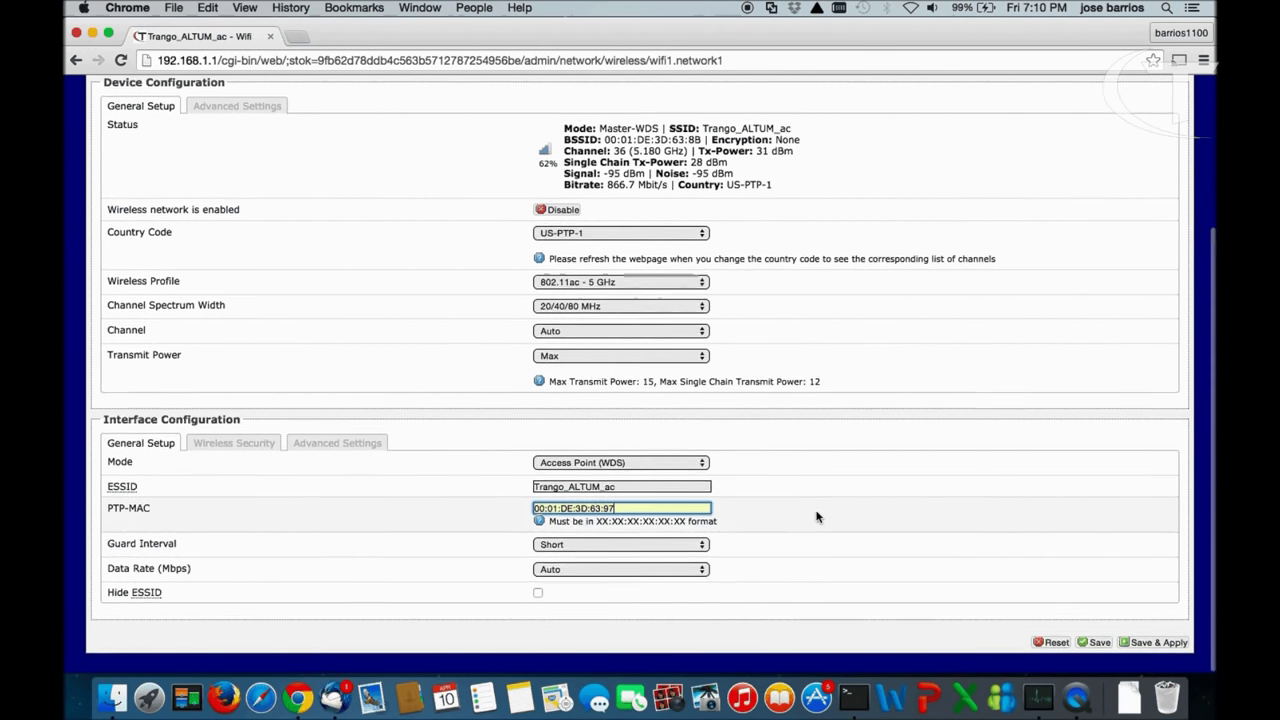
{"action": "left_click", "coordinate": [1149, 647]}
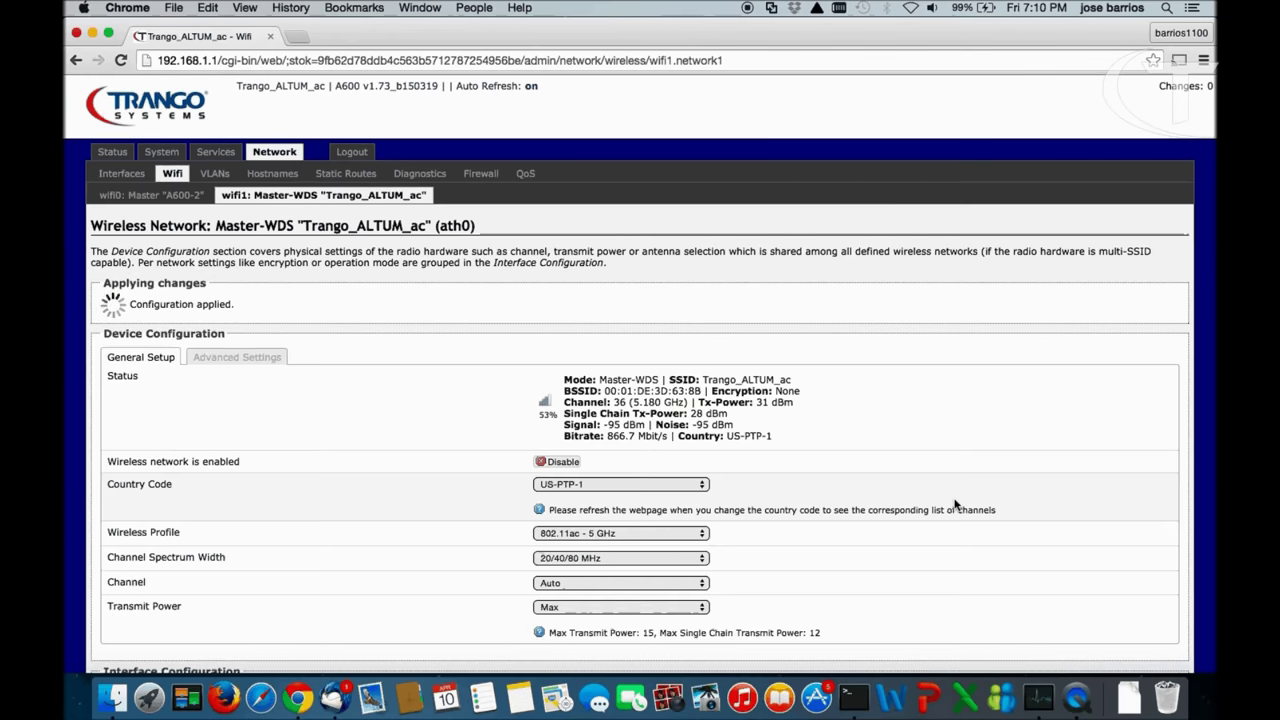
- Check the applied PTP-MAC configuration and open the system's reboot page
{"action": "scroll", "coordinate": [955, 505], "scroll_direction": "down", "scroll_amount": 5}
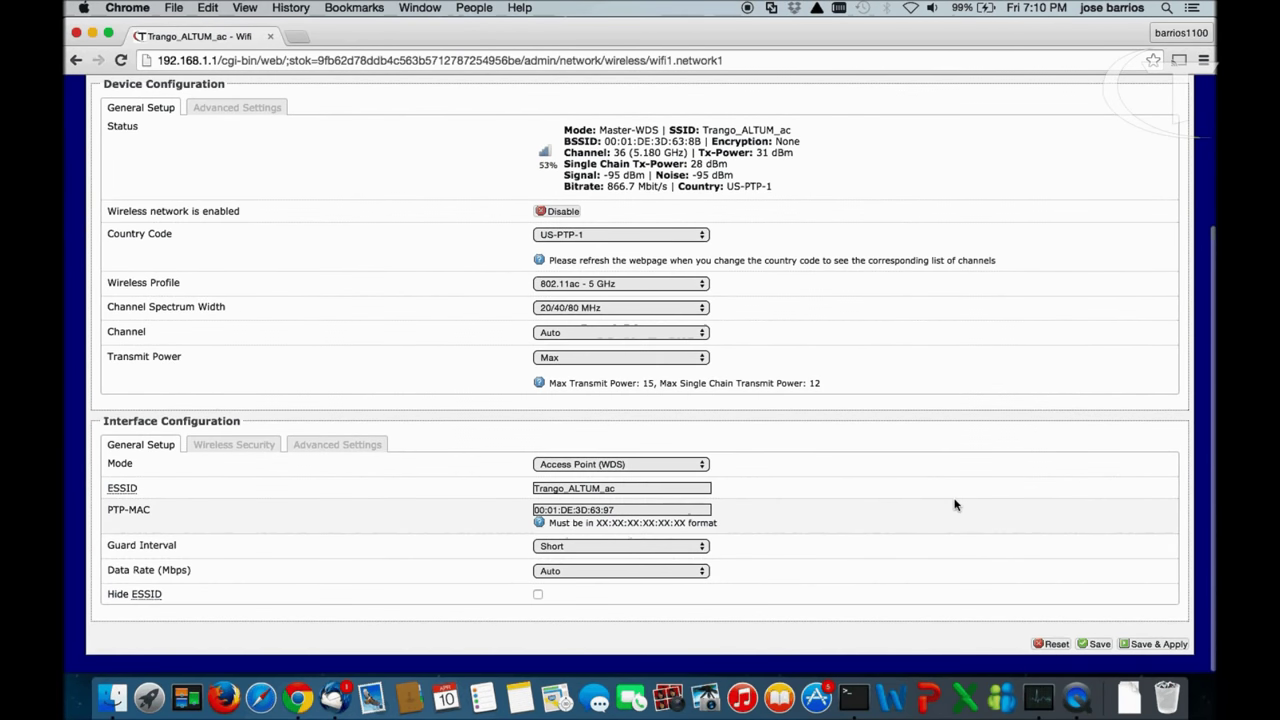
{"action": "scroll", "coordinate": [892, 453], "scroll_direction": "up", "scroll_amount": 1}
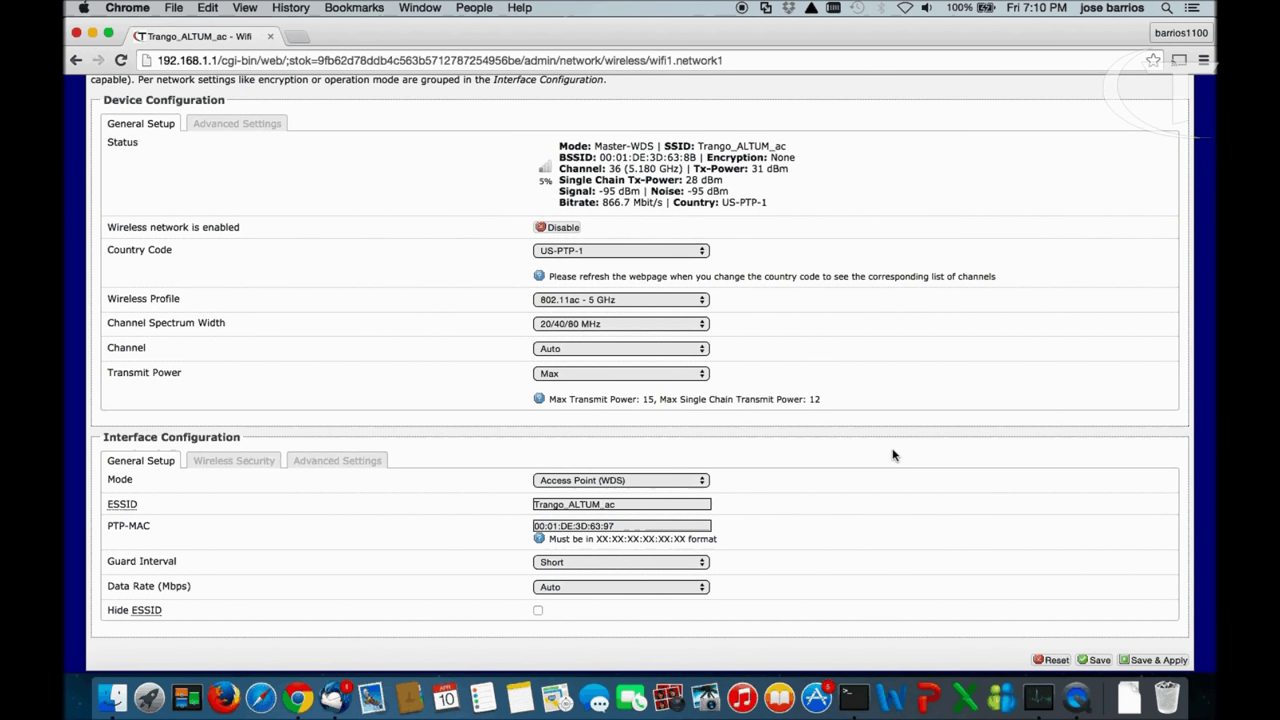
{"action": "scroll", "coordinate": [893, 455], "scroll_direction": "up", "scroll_amount": 4}
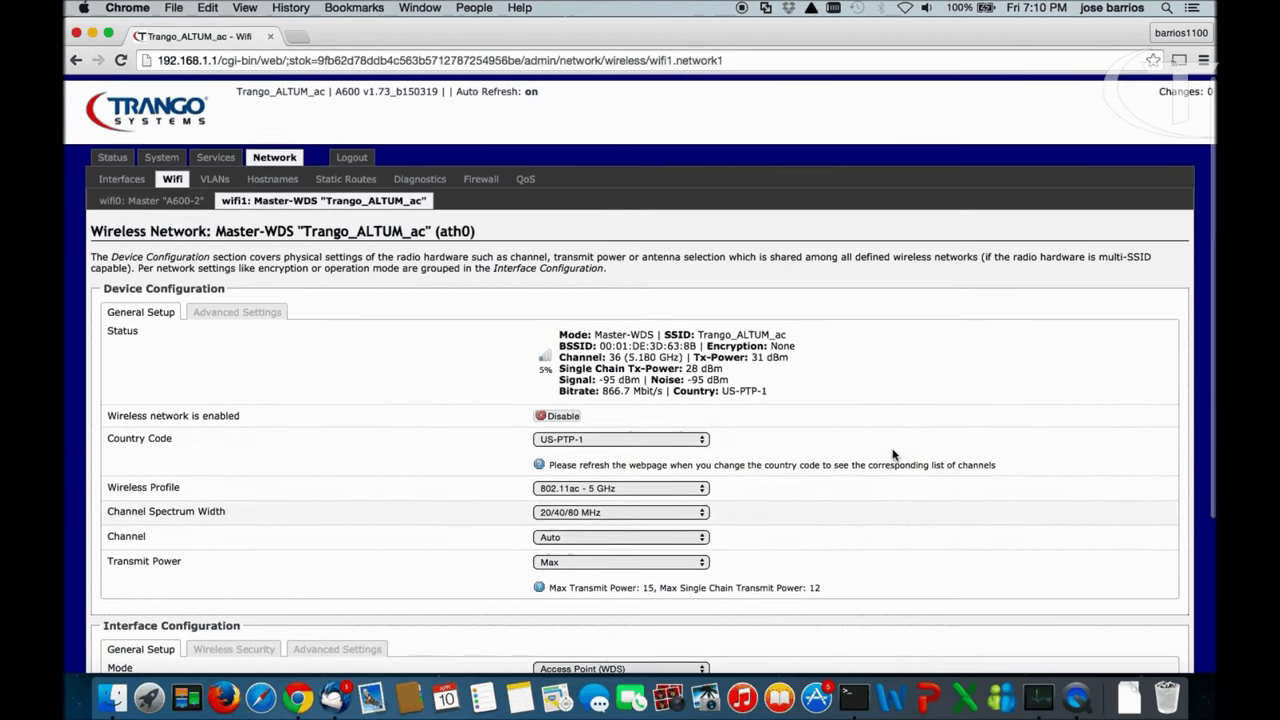
{"action": "left_click", "coordinate": [152, 158]}
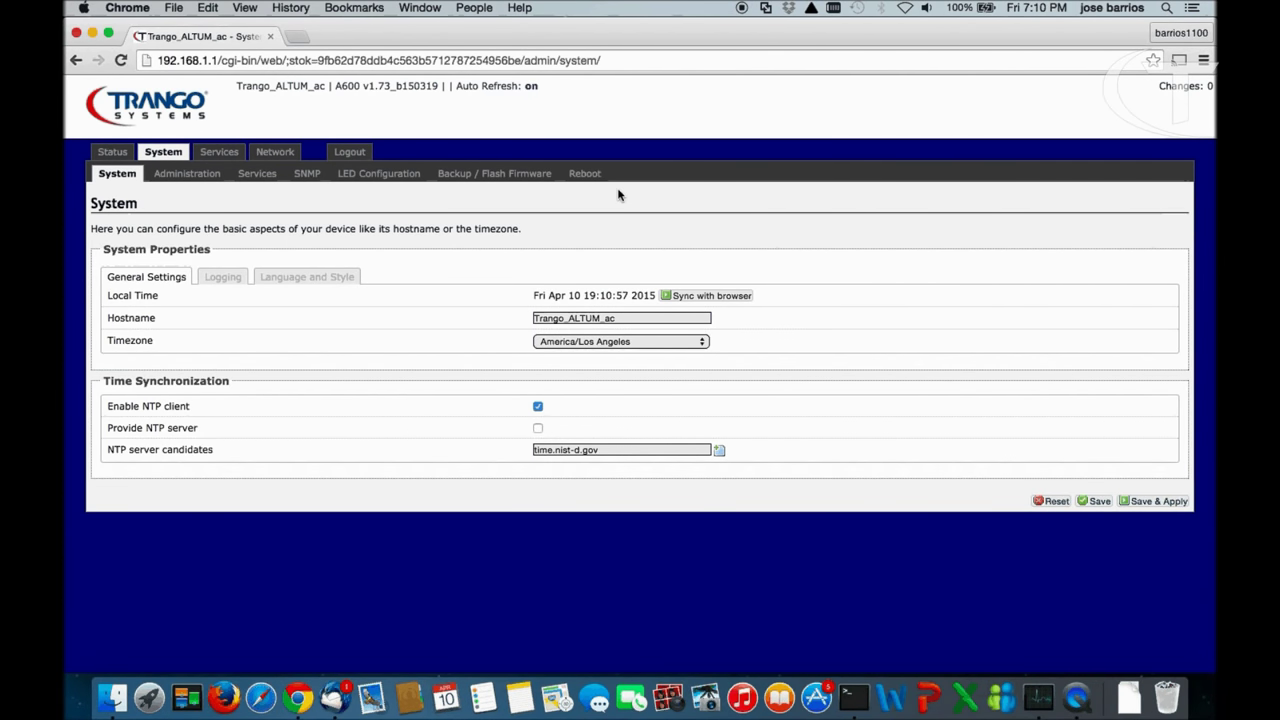
{"action": "left_click", "coordinate": [586, 178]}
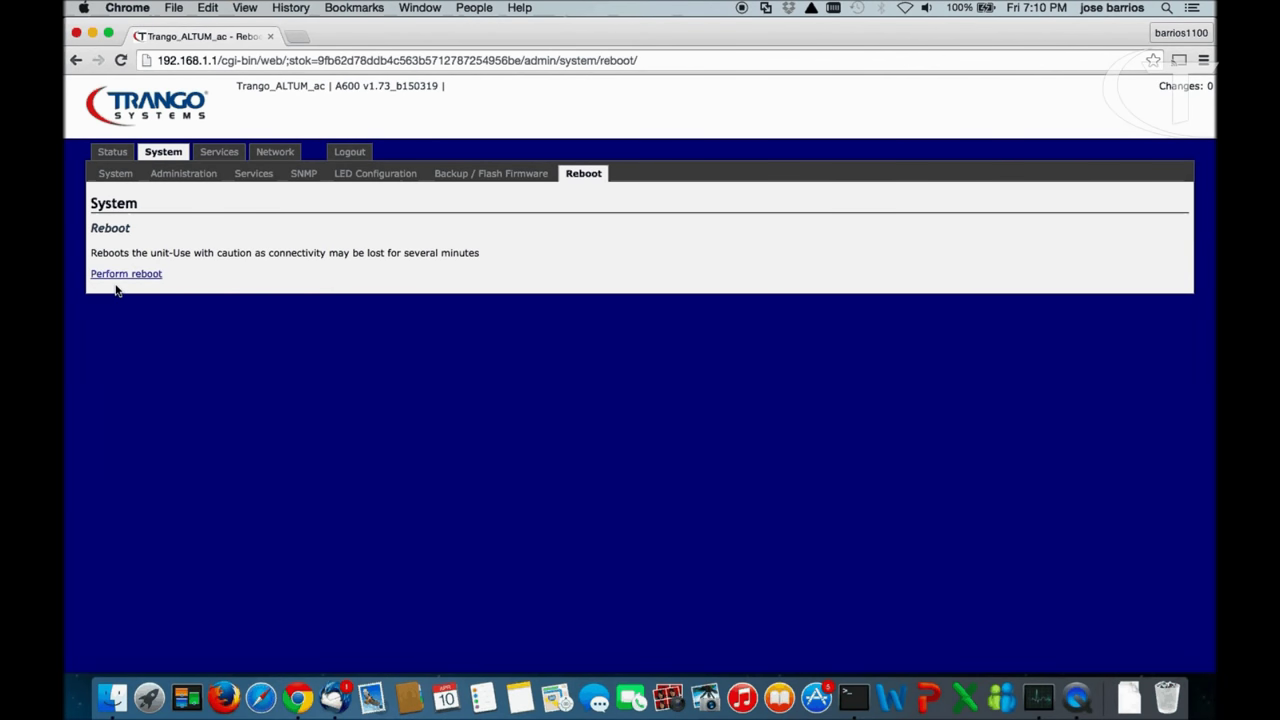
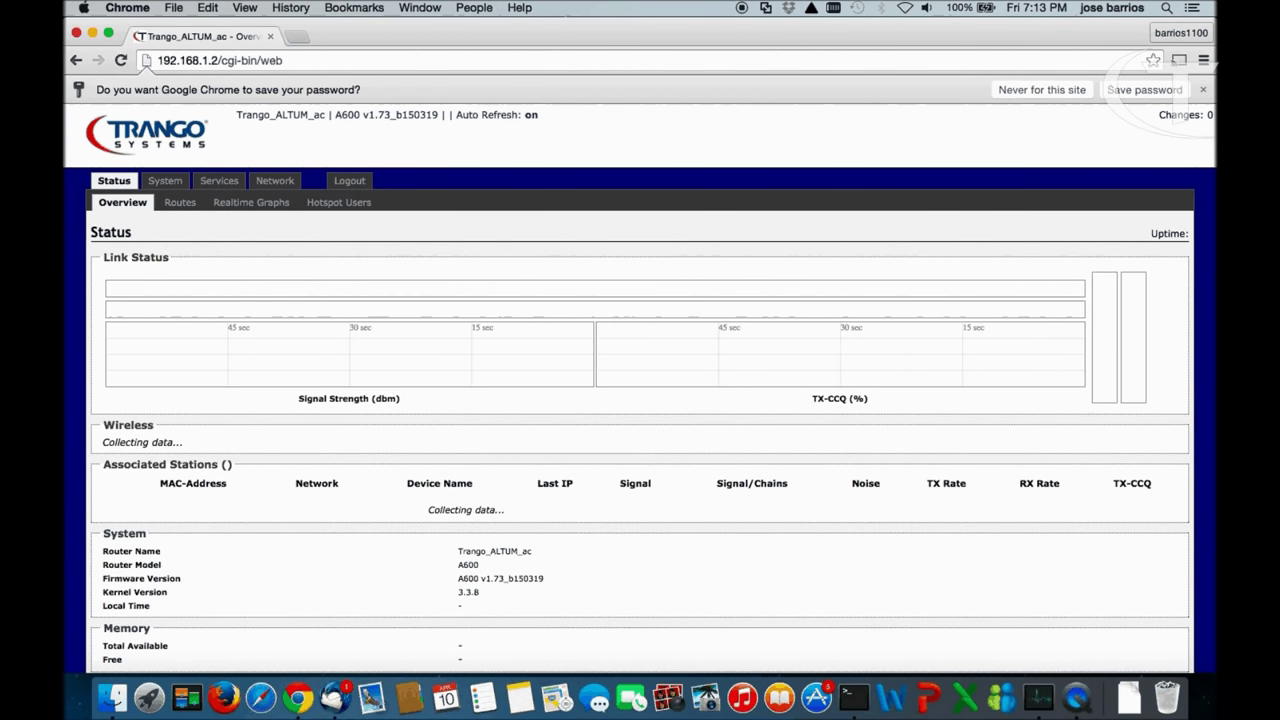
- On the unit at 192.168.1.2, open the 5 GHz 802.11ac/an radio's wireless network settings for editing
{"action": "scroll", "coordinate": [757, 497], "scroll_direction": "down", "scroll_amount": 1}
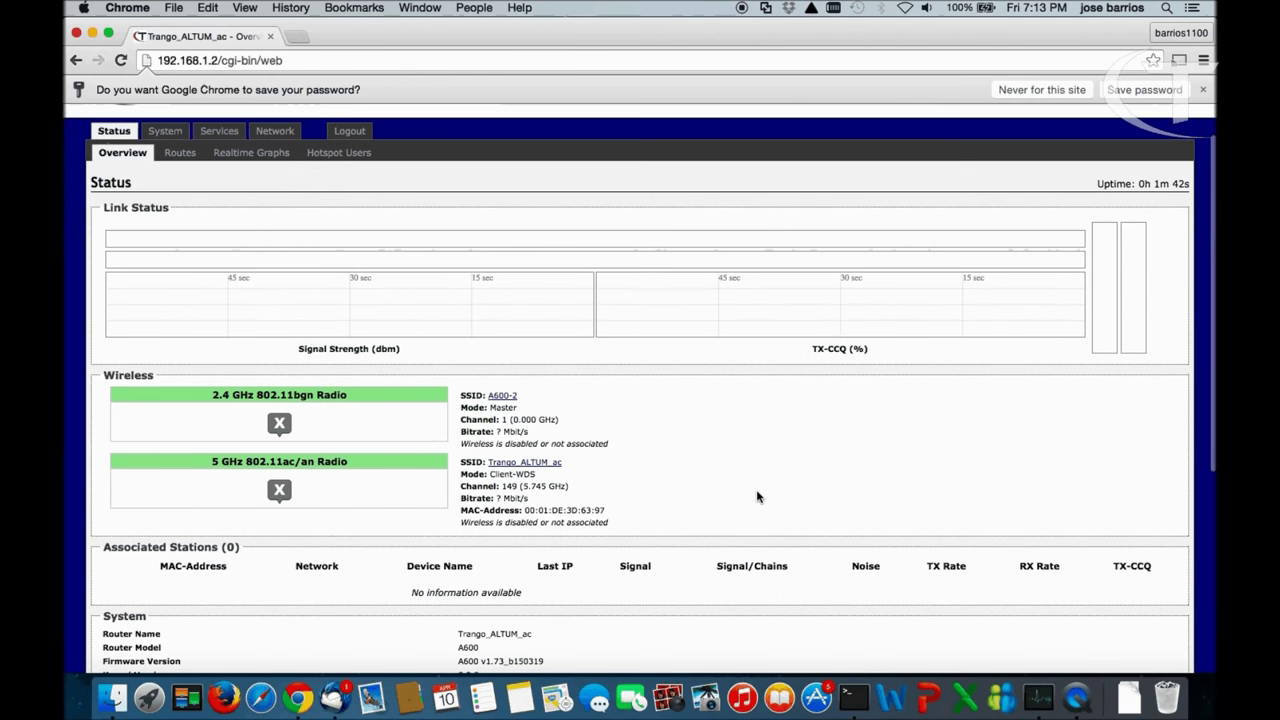
{"action": "scroll", "coordinate": [419, 341], "scroll_direction": "up", "scroll_amount": 1}
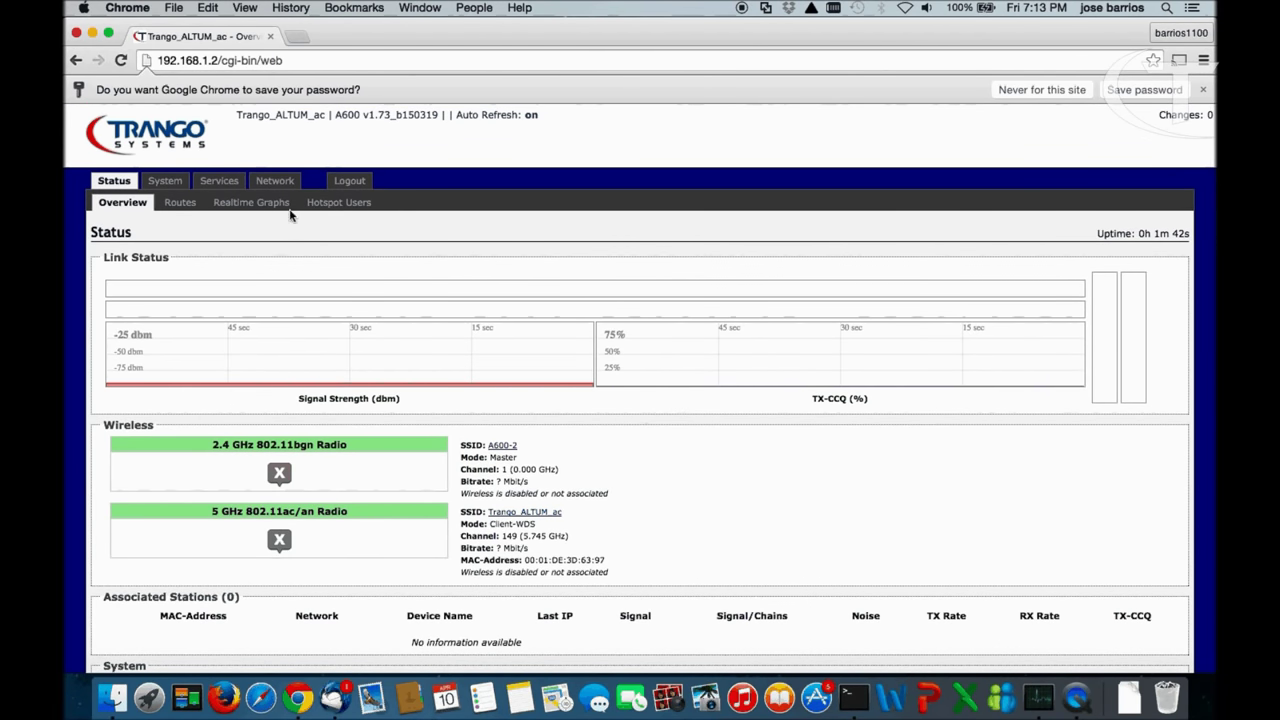
{"action": "left_click", "coordinate": [274, 181]}
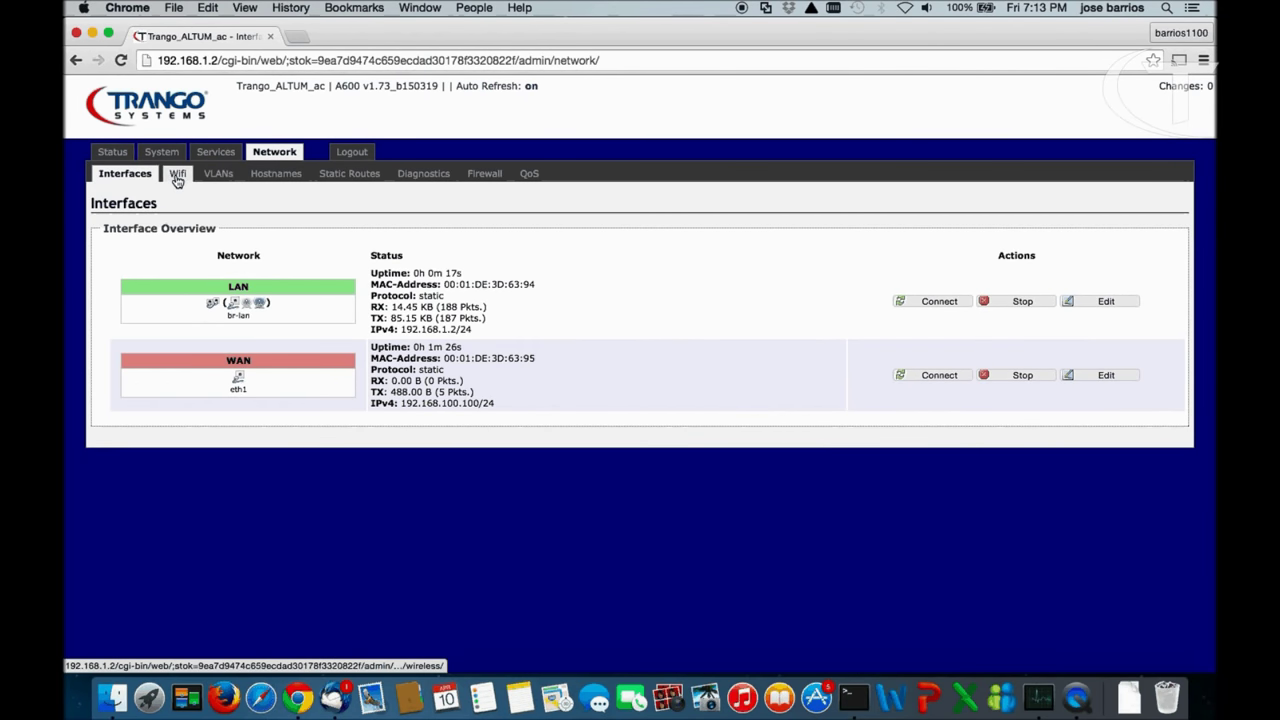
{"action": "left_click", "coordinate": [177, 178]}
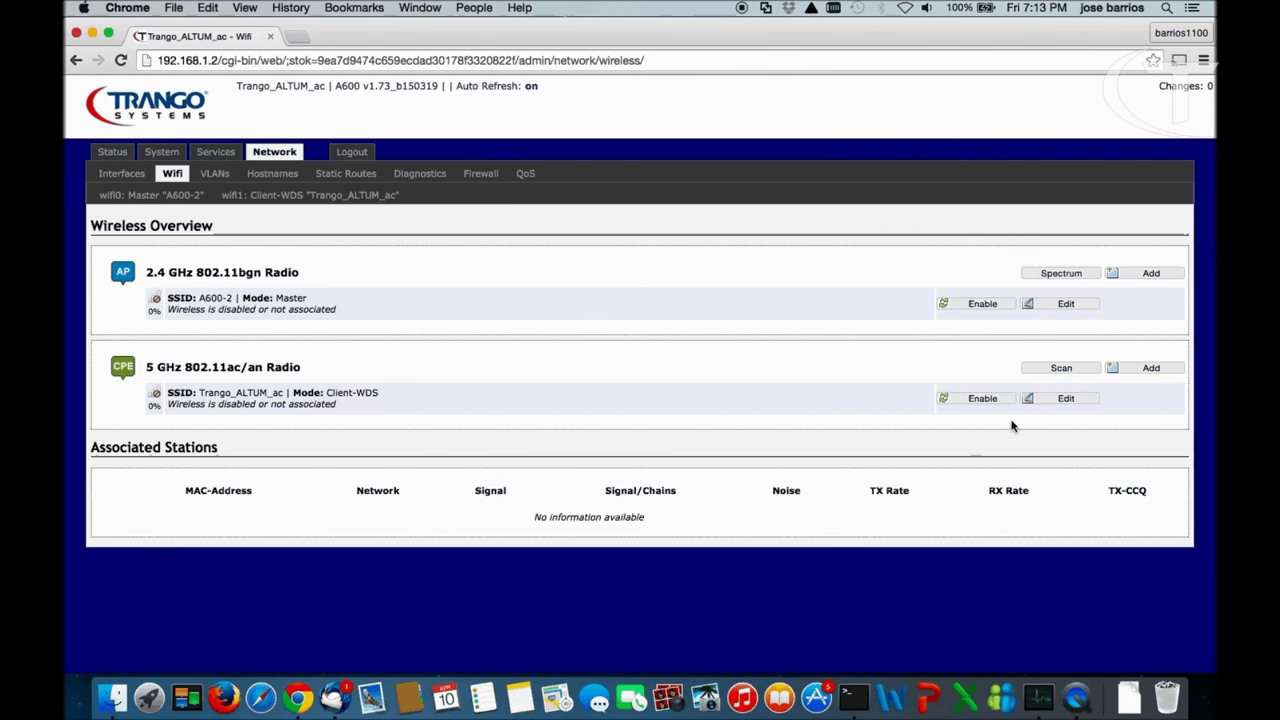
{"action": "left_click", "coordinate": [1055, 400]}
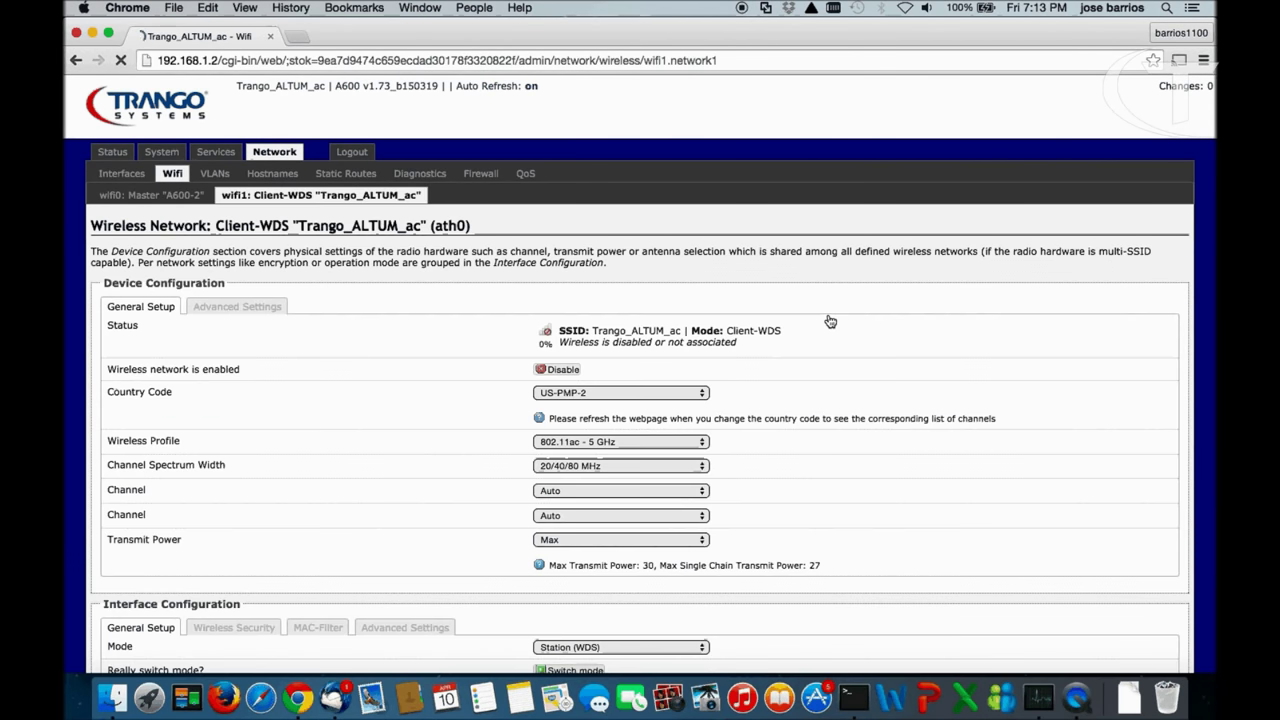
- Set the client radio's country code to US-PTP-1, and save and apply the change
{"action": "scroll", "coordinate": [840, 335], "scroll_direction": "down", "scroll_amount": 3}
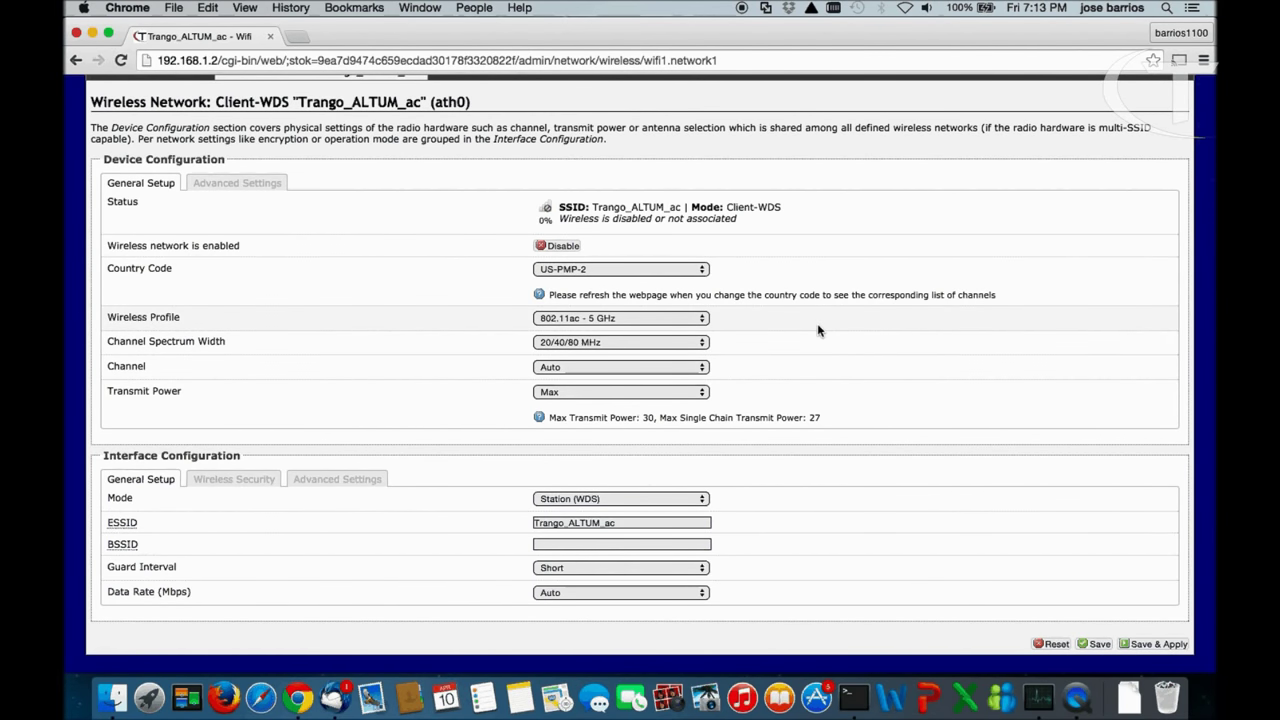
{"action": "left_click", "coordinate": [706, 270]}
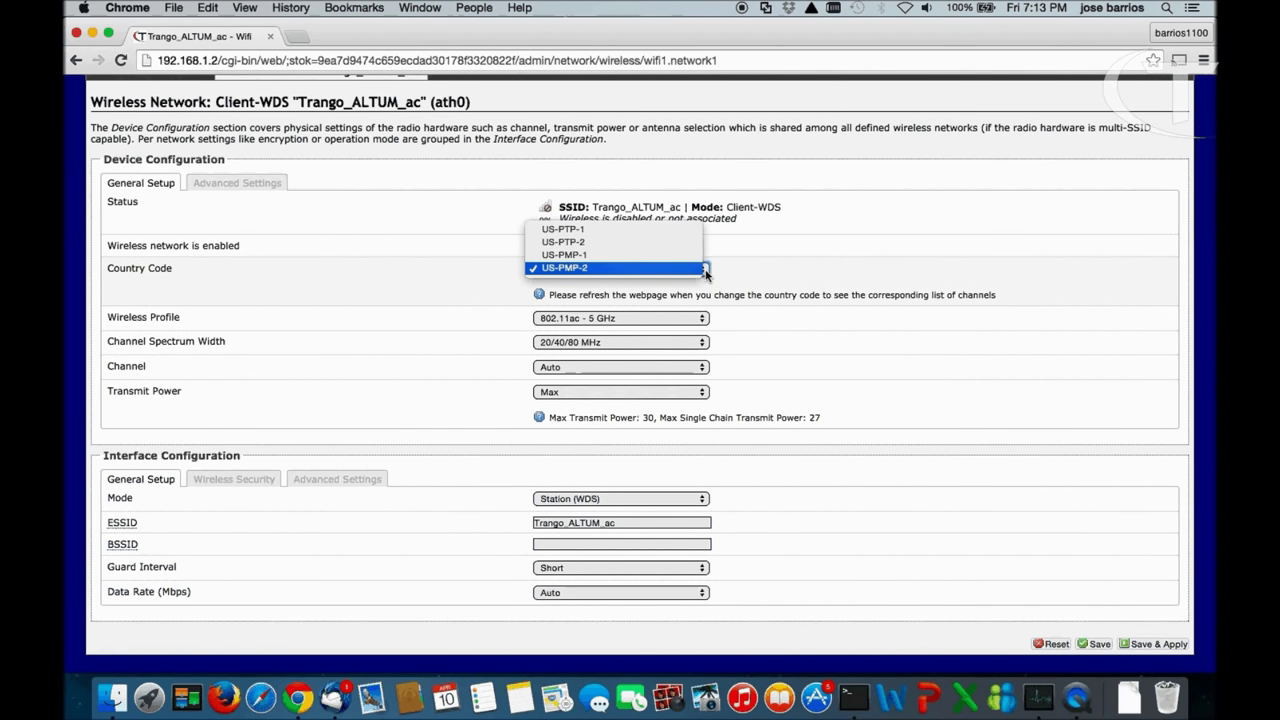
{"action": "left_click", "coordinate": [565, 229]}
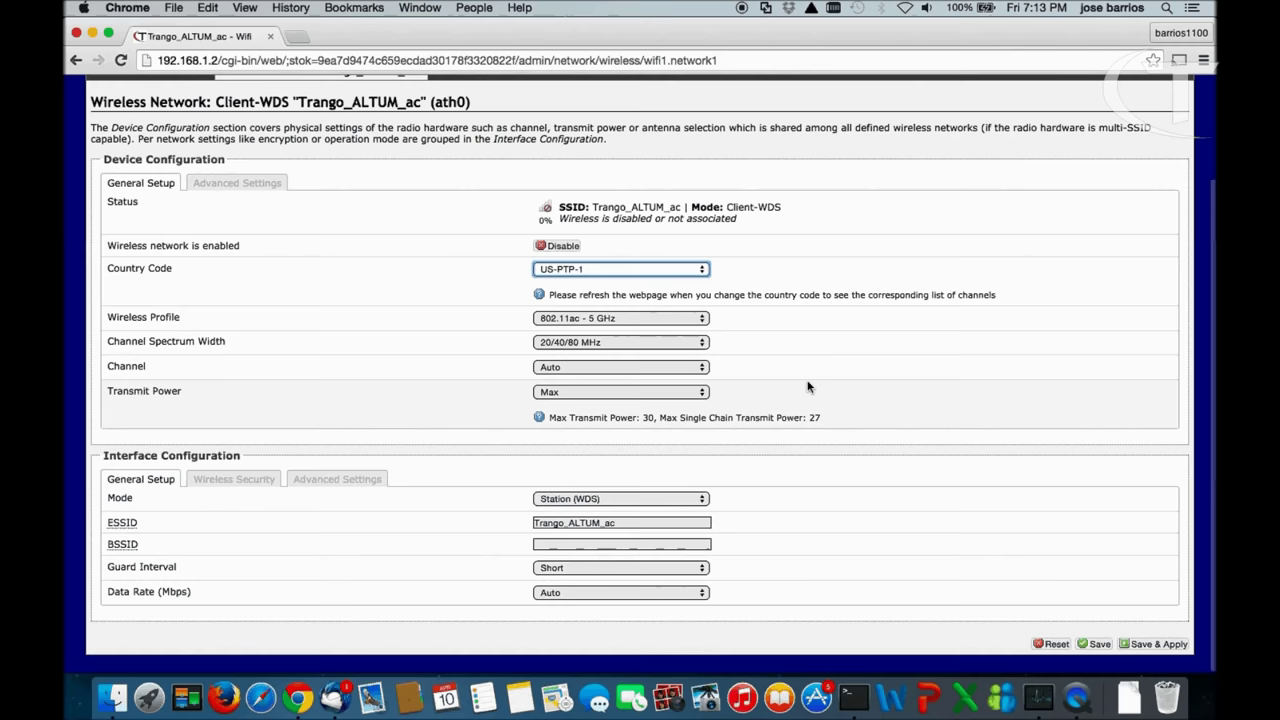
{"action": "left_click", "coordinate": [1155, 644]}
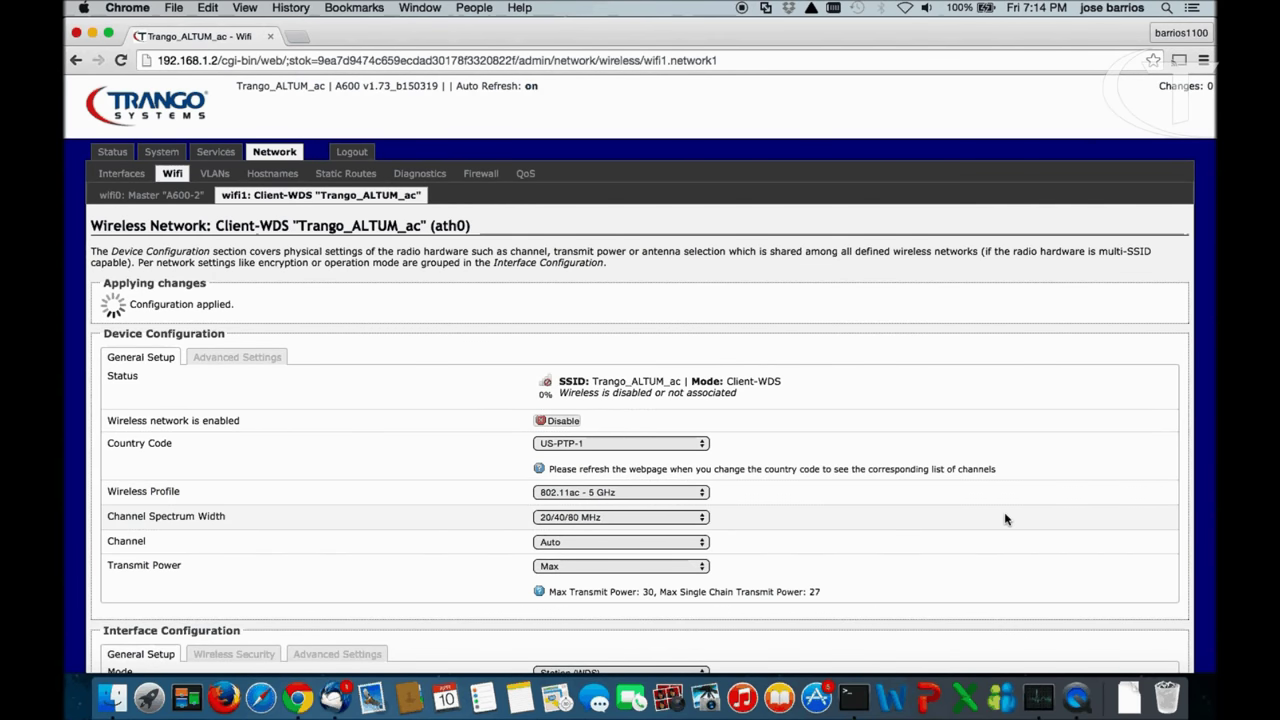
{"action": "scroll", "coordinate": [1005, 519], "scroll_direction": "down", "scroll_amount": 2}
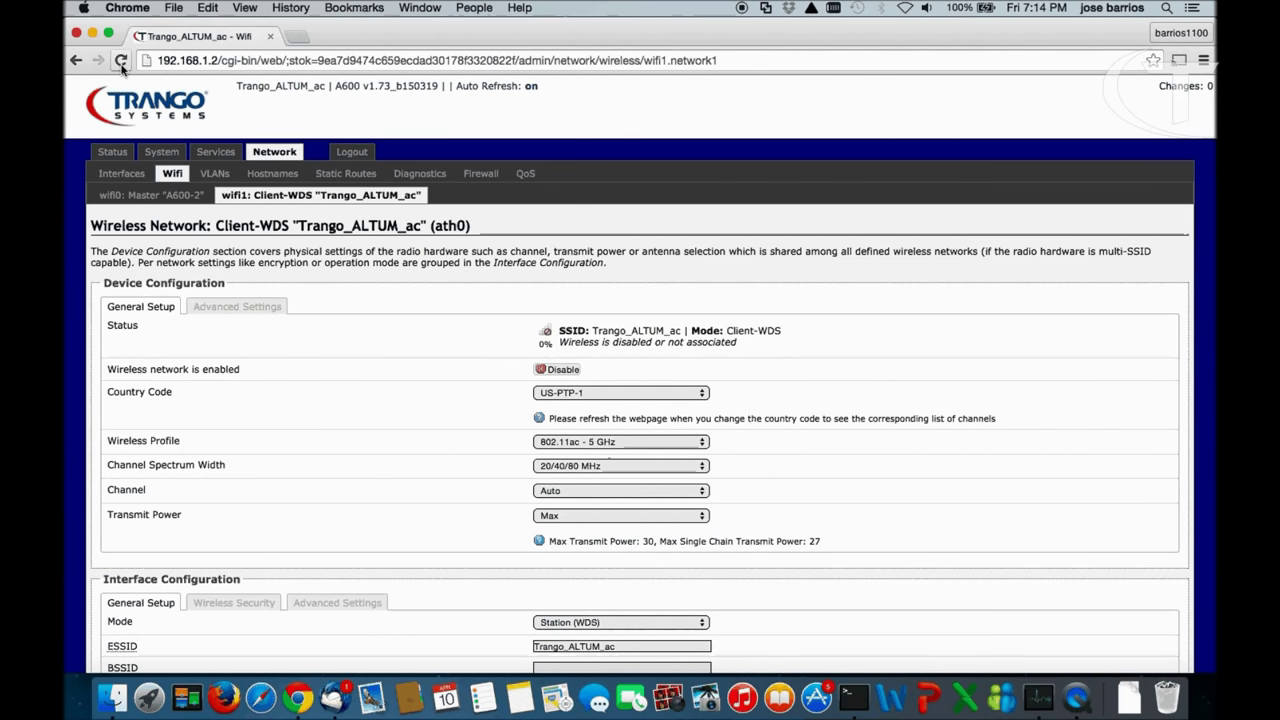
- Refresh the station's wireless page, enter 00:01:DE:3D:63:8B as the PTP-MAC in the interface configuration, and save and apply it
{"action": "left_click", "coordinate": [121, 62]}
{"action": "left_click", "coordinate": [783, 177]}
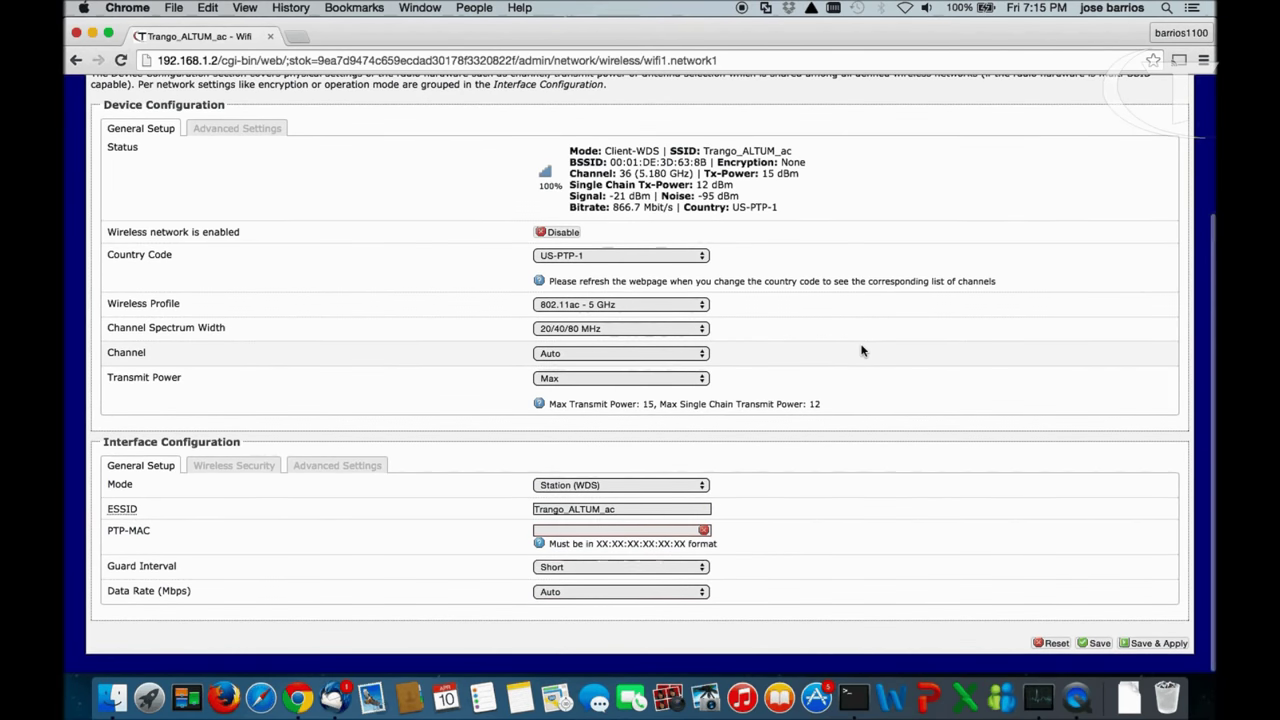
{"action": "left_click", "coordinate": [550, 533]}
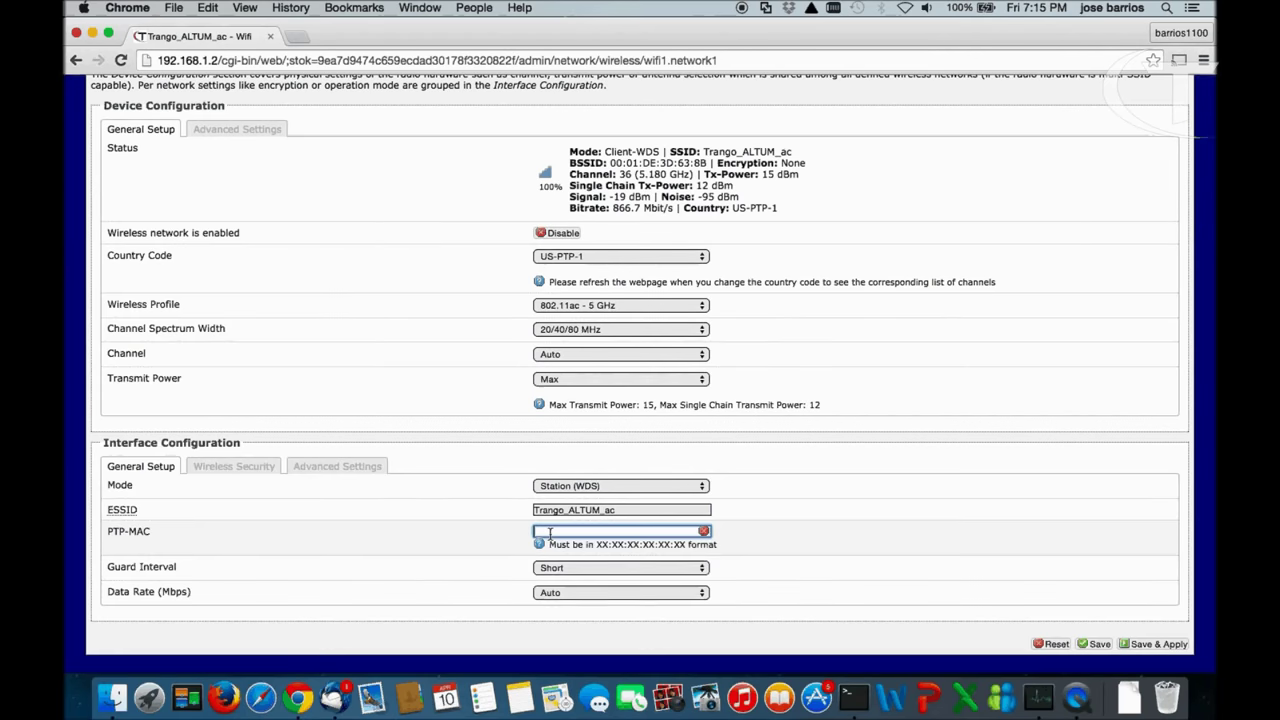
{"action": "left_click", "coordinate": [549, 533]}
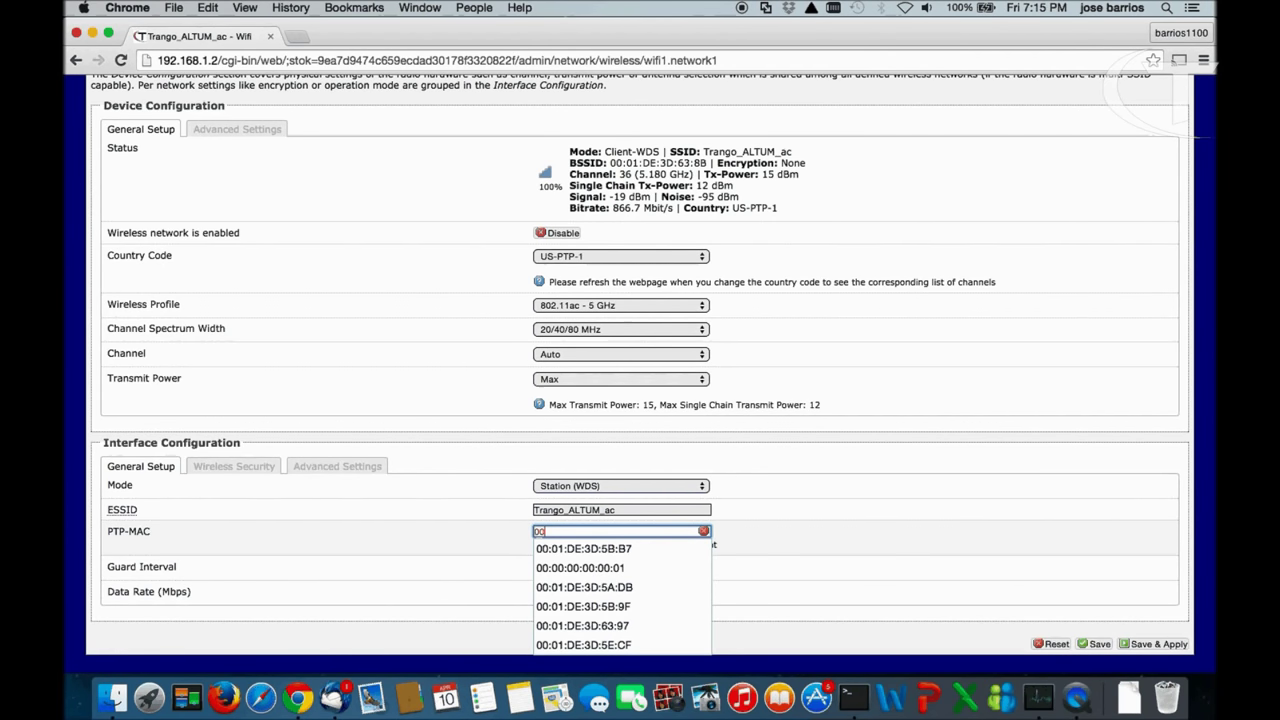
{"action": "type", "text": "00:01:DE:3D:"}
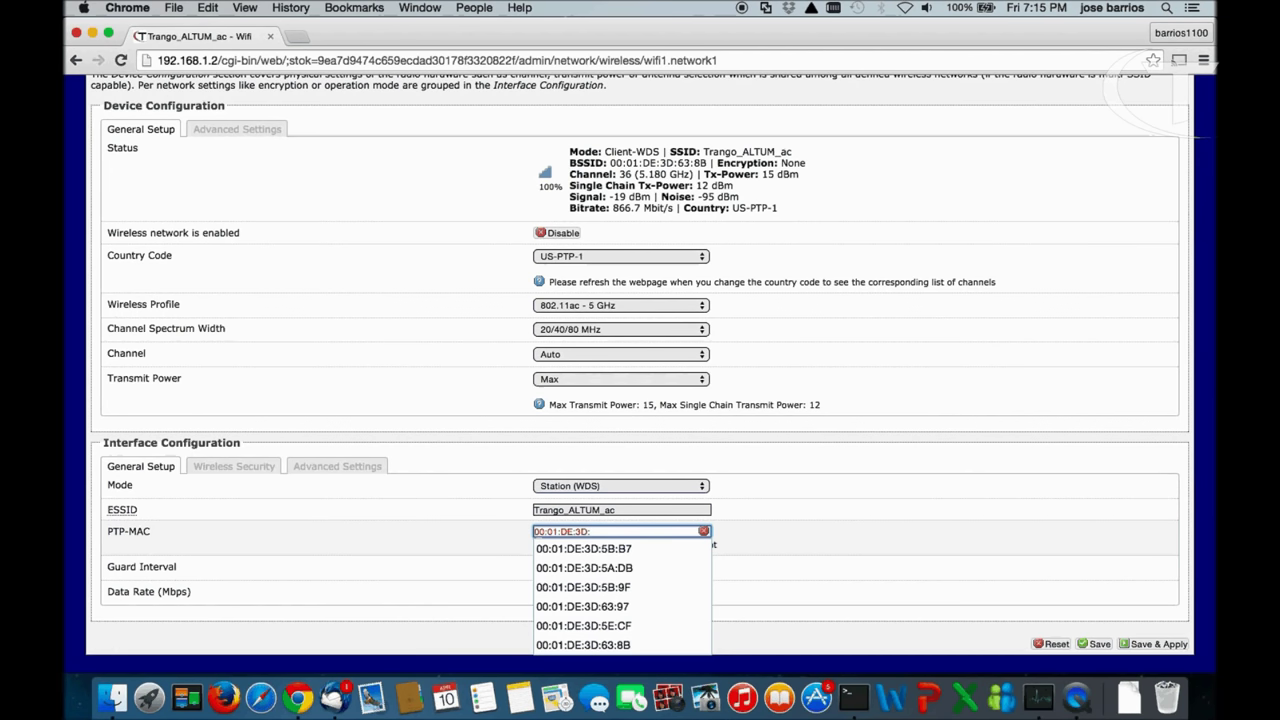
{"action": "type", "text": "63"}
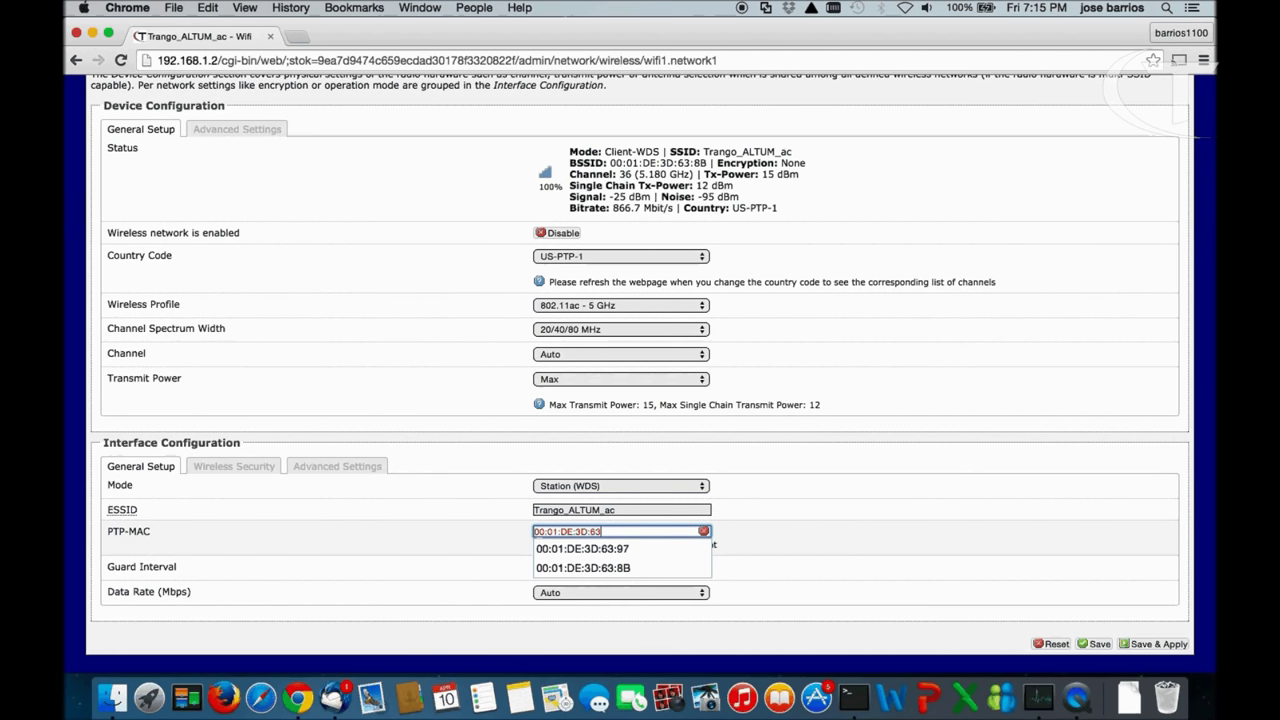
{"action": "type", "text": ":8B"}
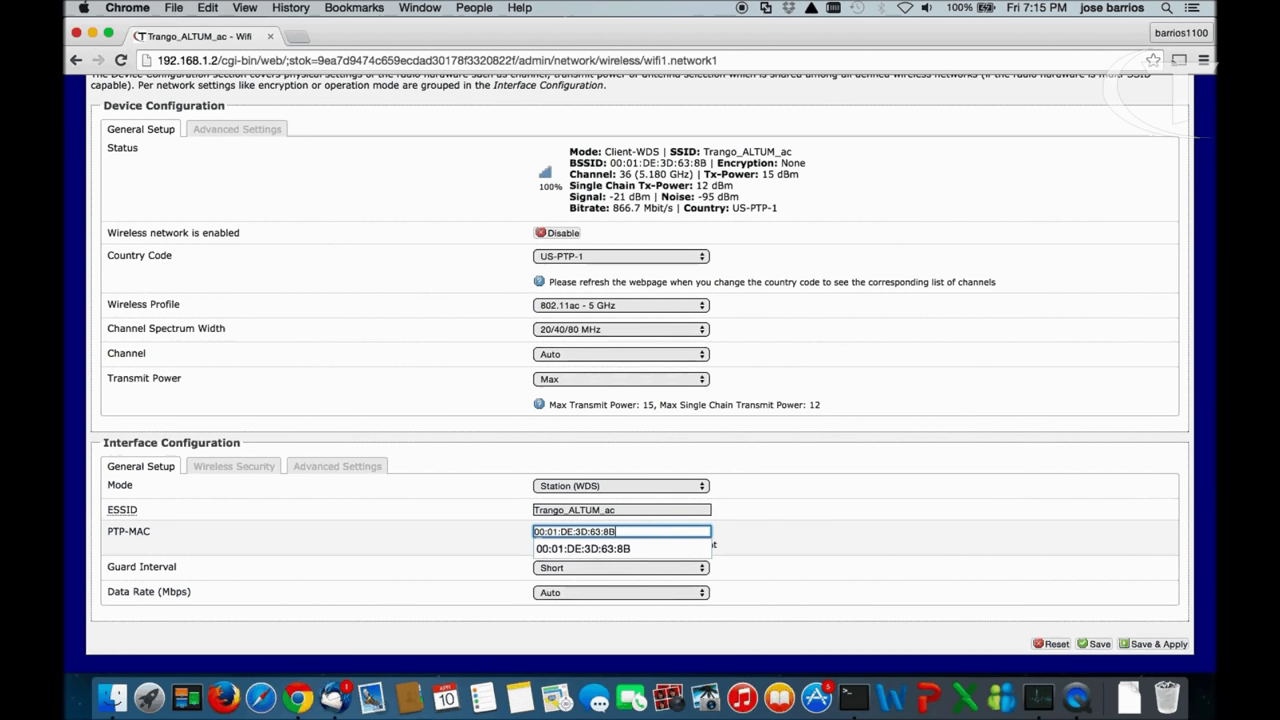
{"action": "left_click", "coordinate": [703, 548]}
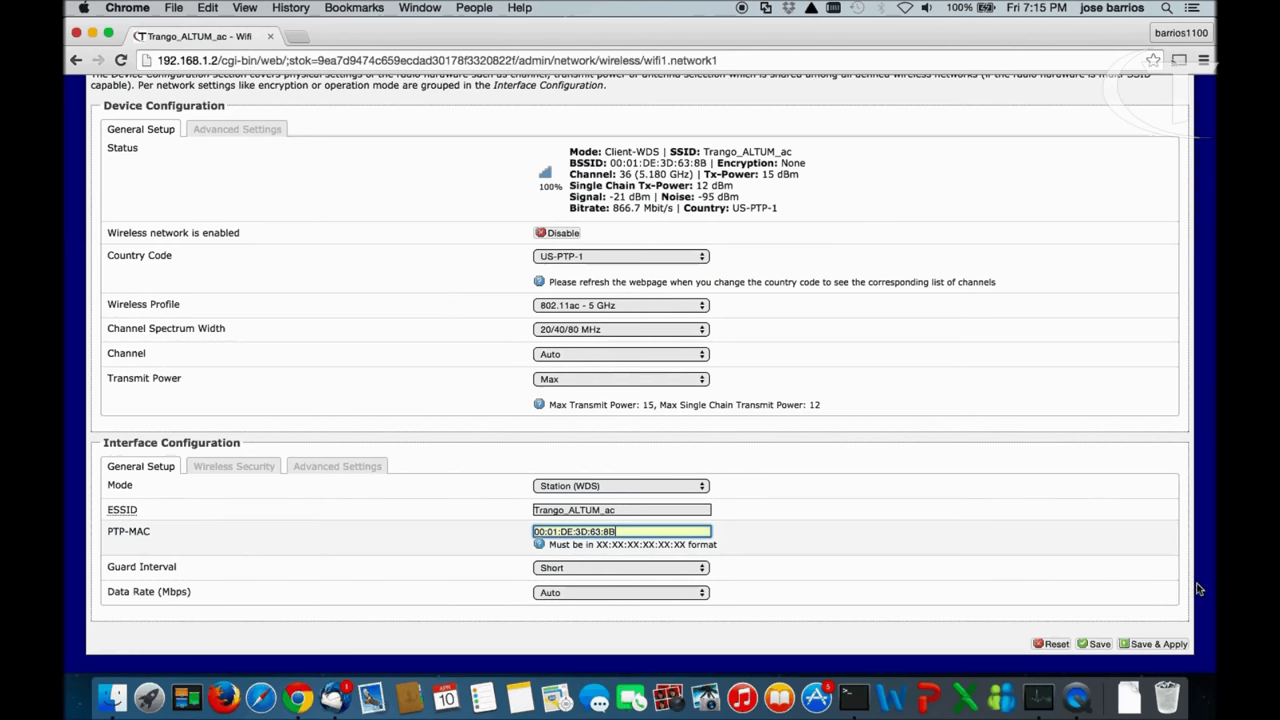
{"action": "left_click", "coordinate": [1156, 645]}
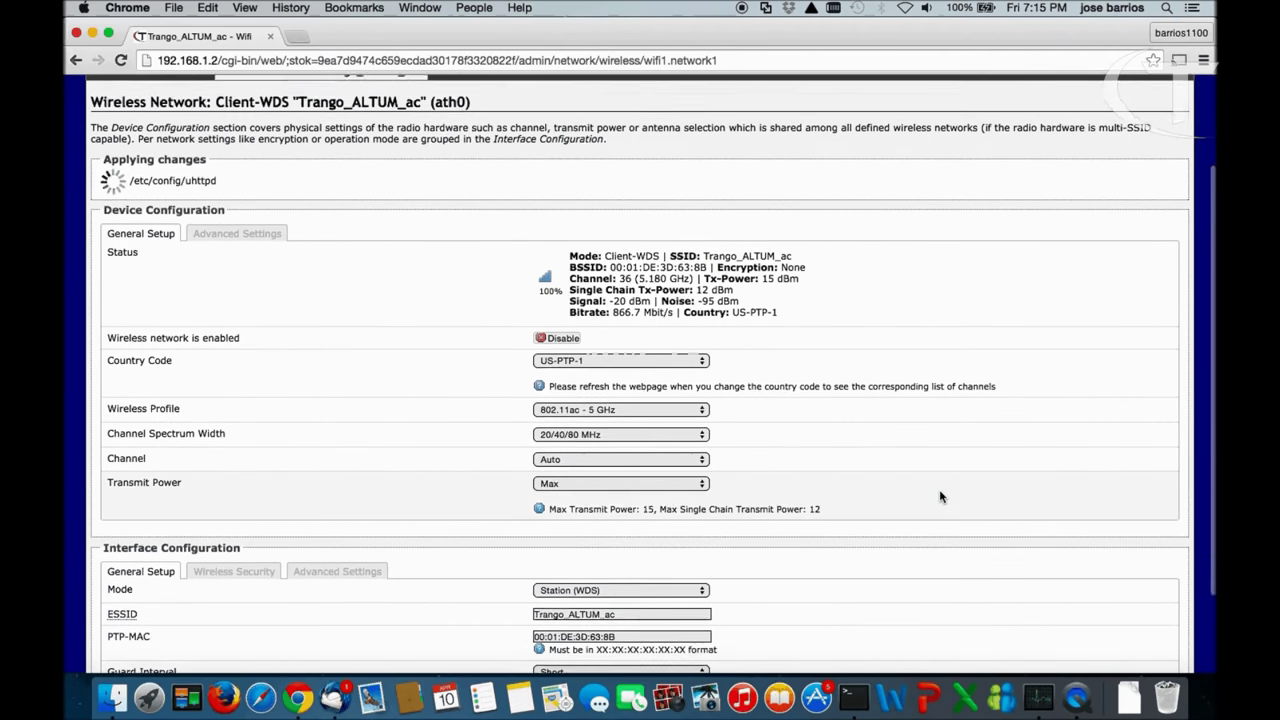
- Review the applied station settings and reboot the unit at 192.168.1.2
{"action": "scroll", "coordinate": [939, 497], "scroll_direction": "down", "scroll_amount": 1}
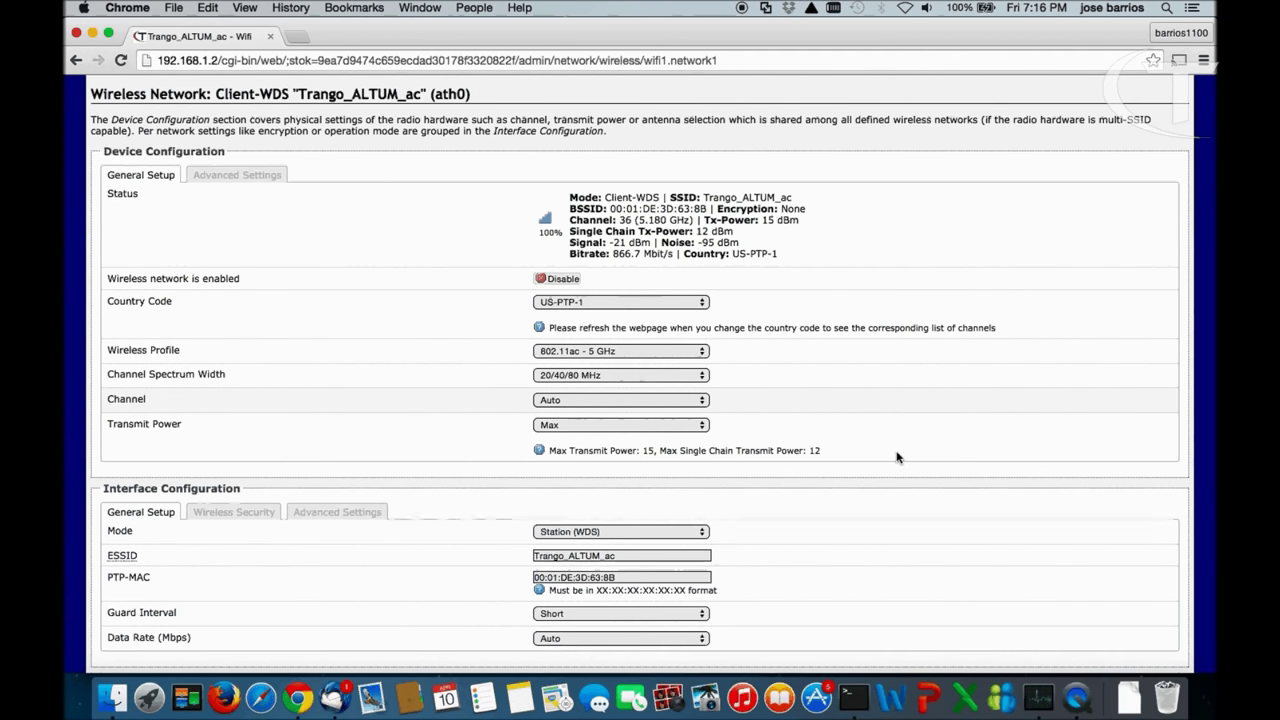
{"action": "scroll", "coordinate": [862, 408], "scroll_direction": "down", "scroll_amount": 2}
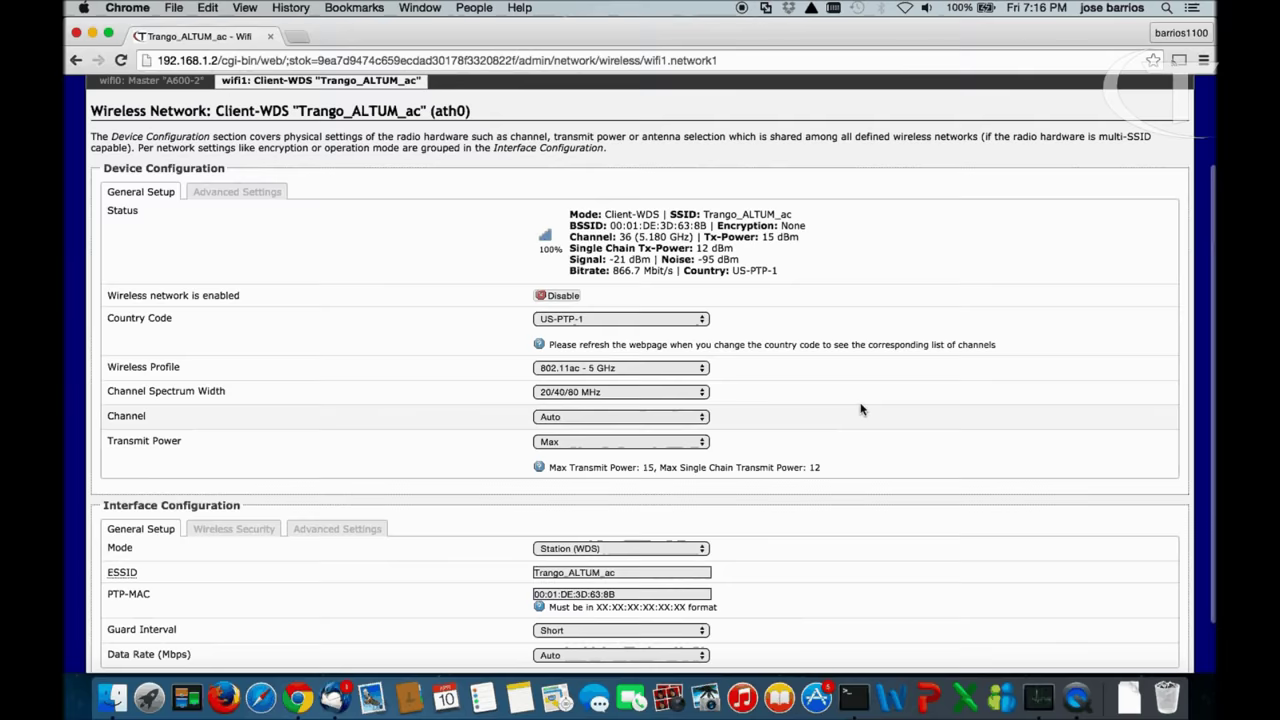
{"action": "scroll", "coordinate": [862, 408], "scroll_direction": "up", "scroll_amount": 4}
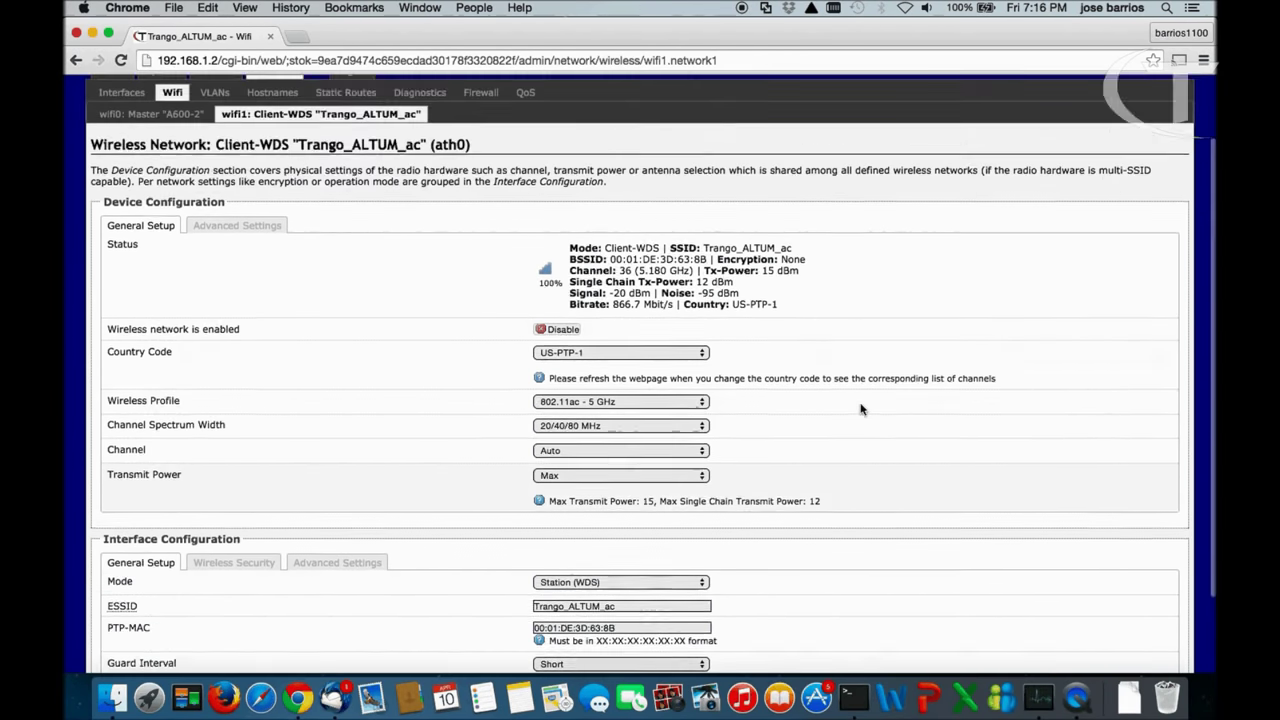
{"action": "left_click", "coordinate": [168, 153]}
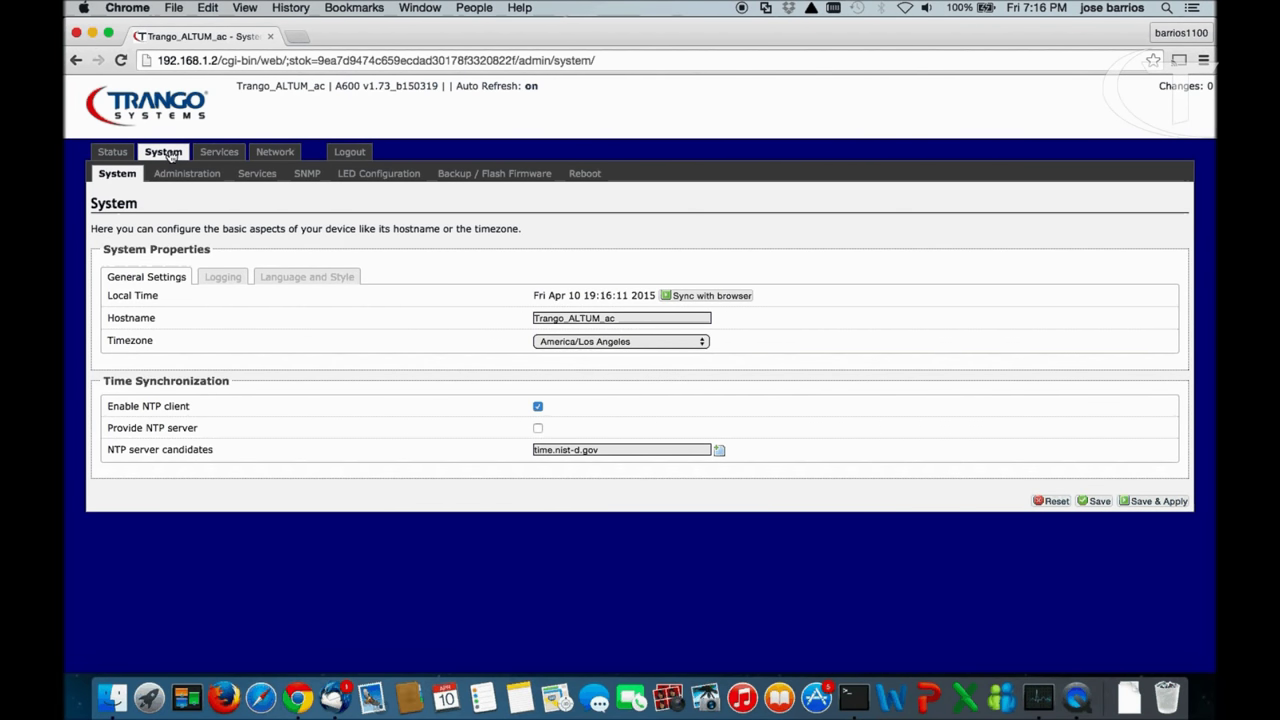
{"action": "left_click", "coordinate": [584, 173]}
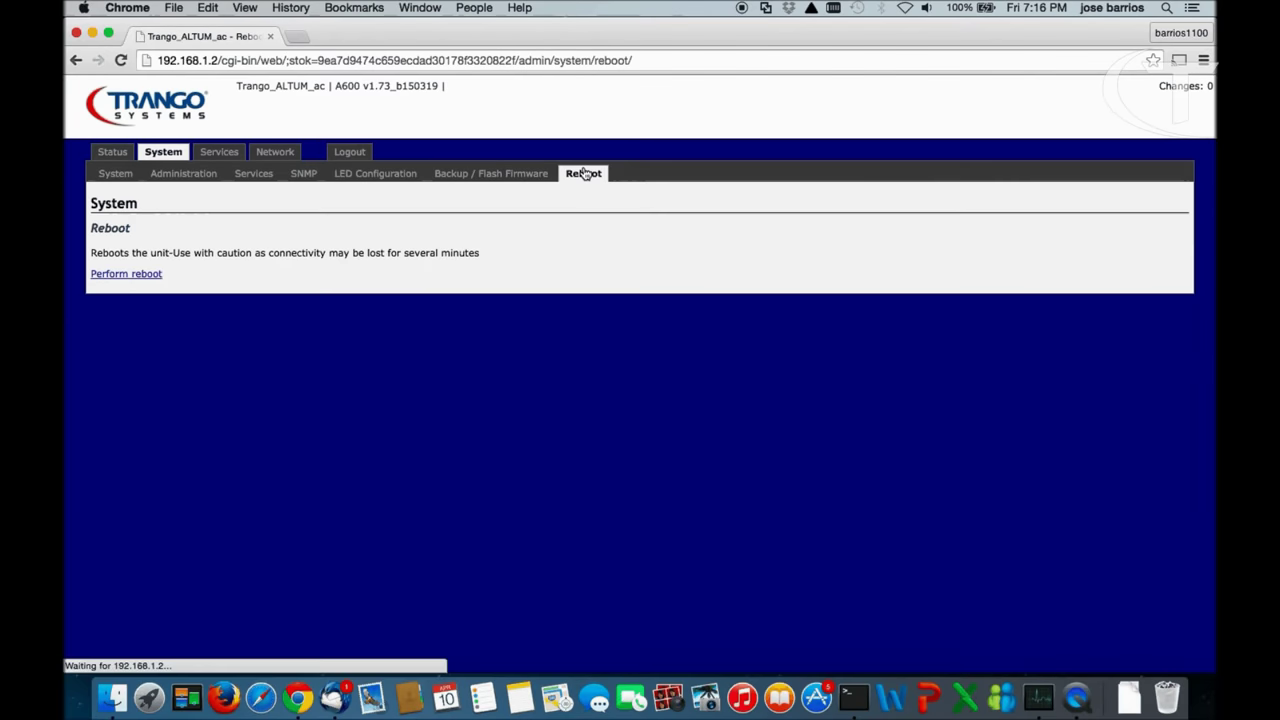
{"action": "left_click", "coordinate": [126, 274]}
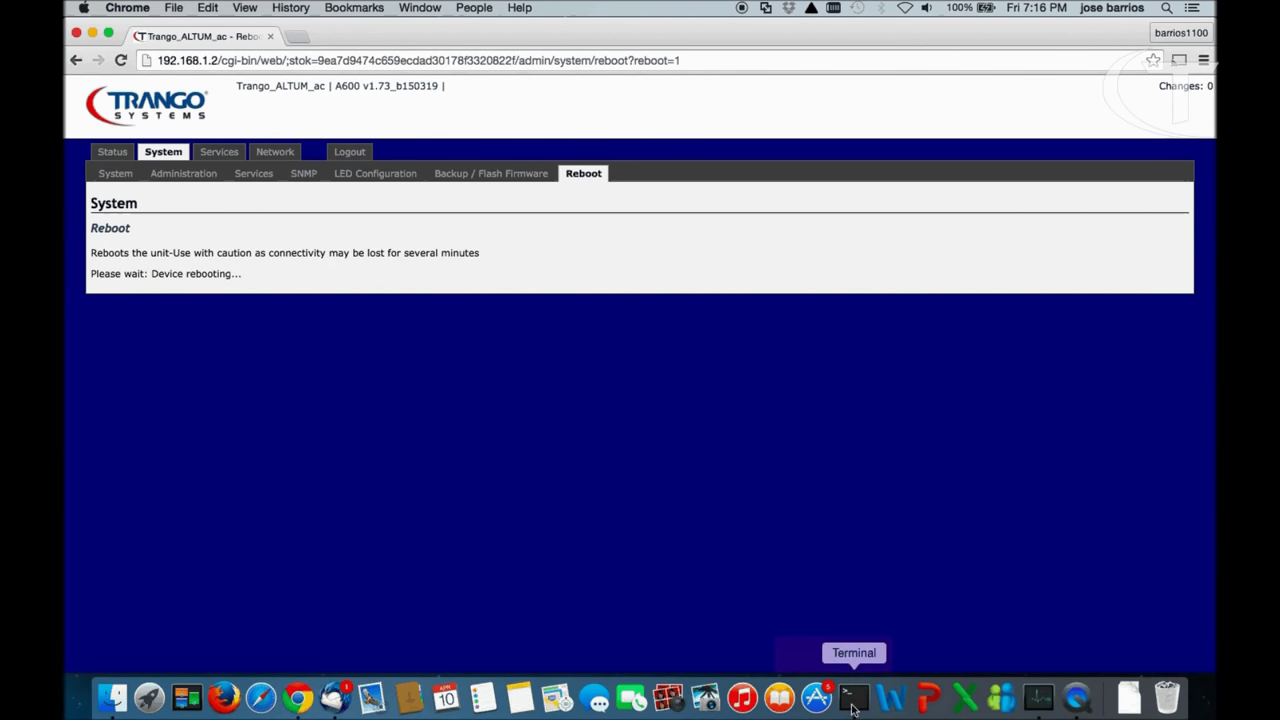
- Ping 192.168.1.2 in Terminal, and back in Chrome dismiss the password-saving offer and check the unit's link status
{"action": "left_click", "coordinate": [853, 700]}
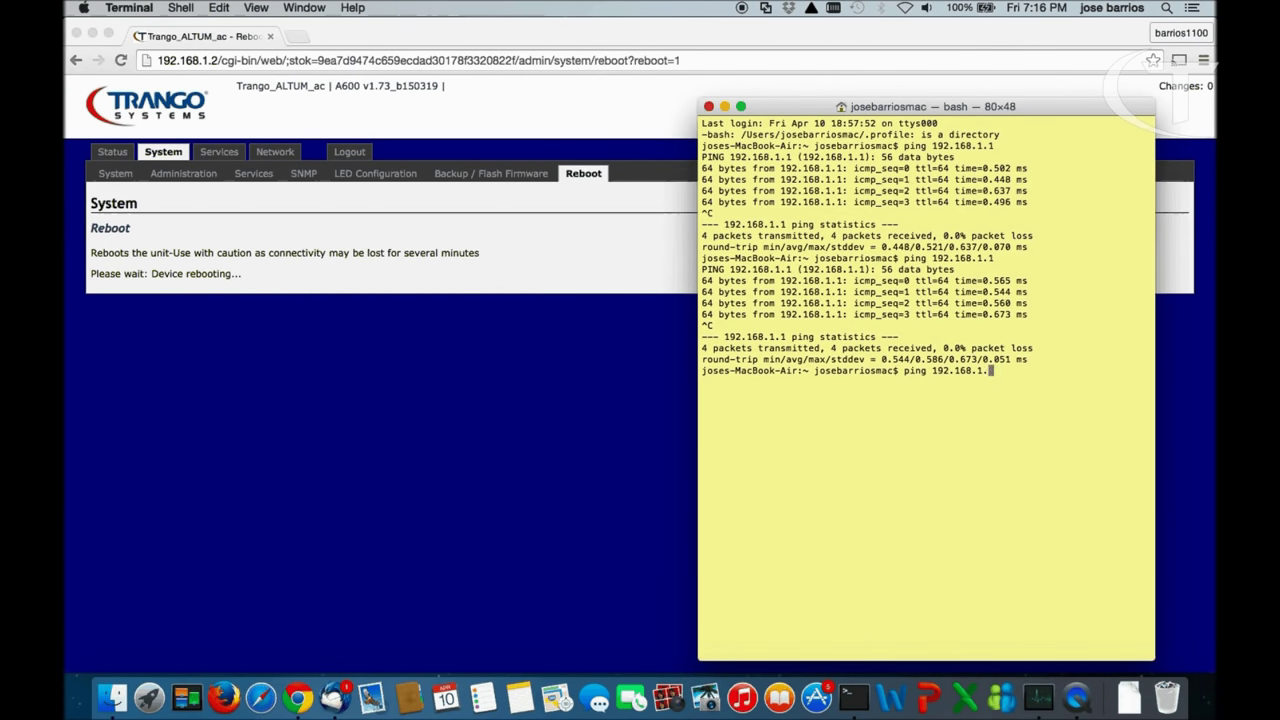
{"action": "key", "text": "Return"}
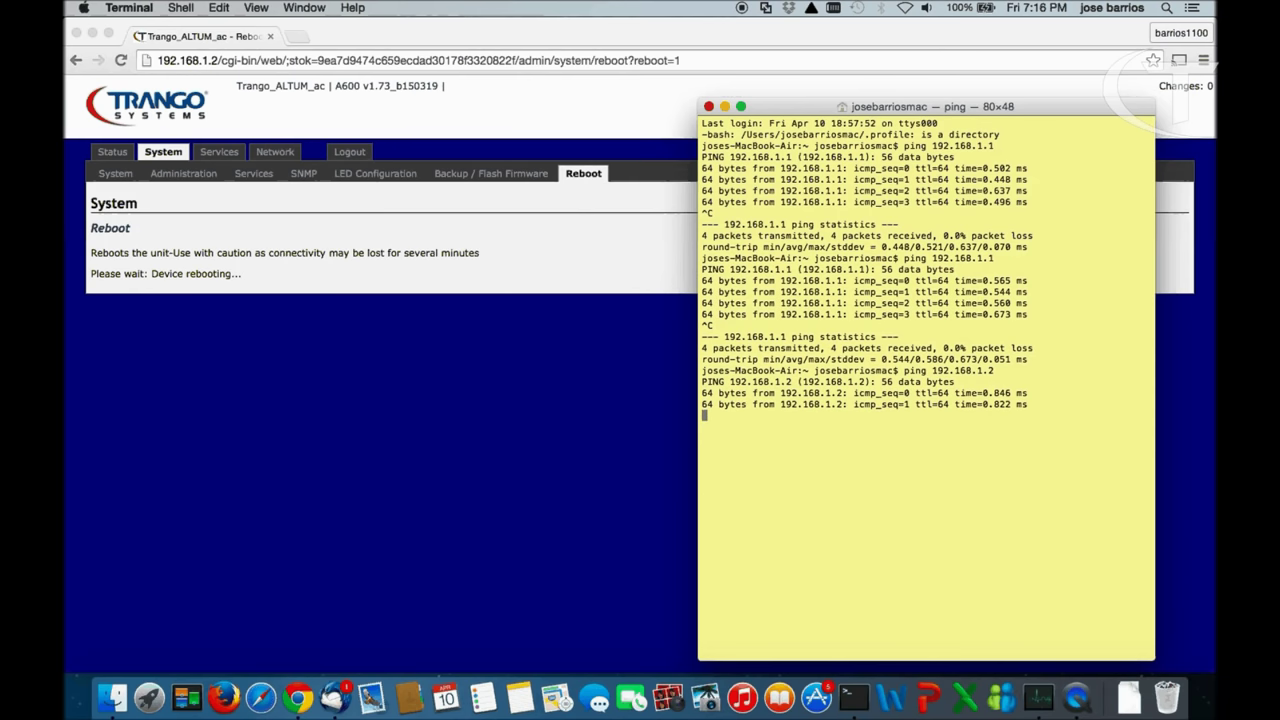
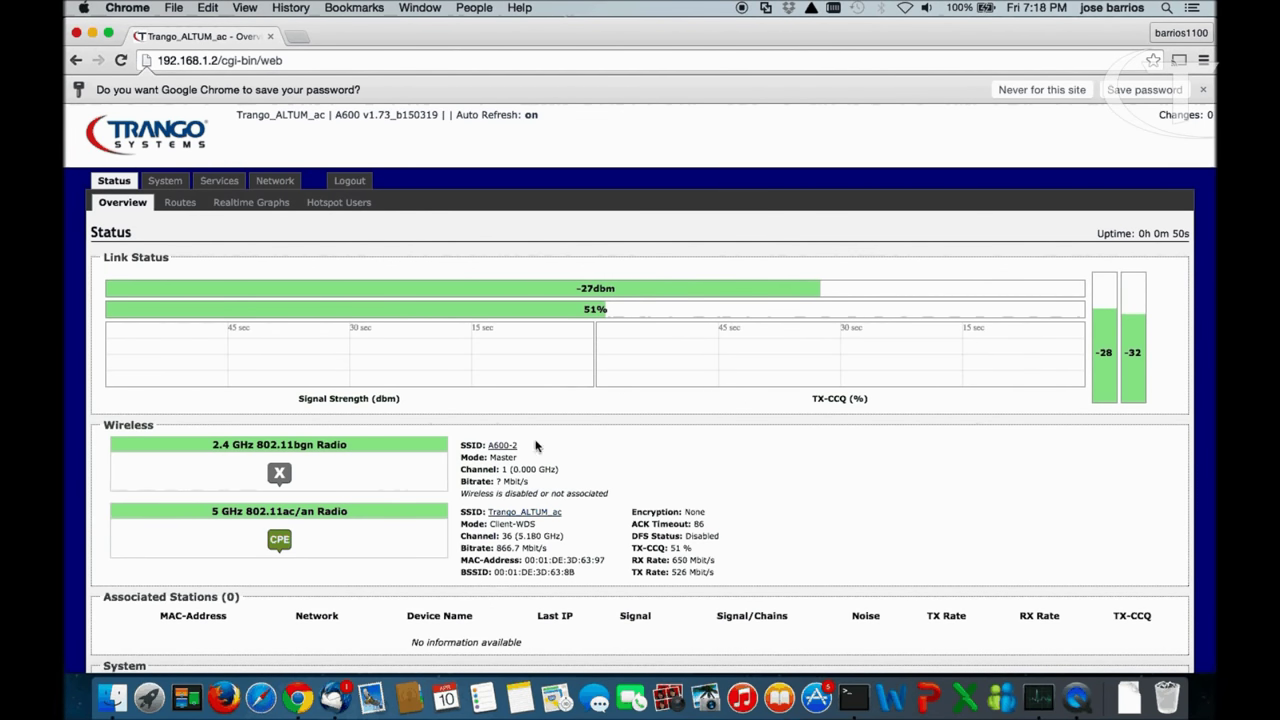
{"action": "left_click", "coordinate": [1204, 90]}
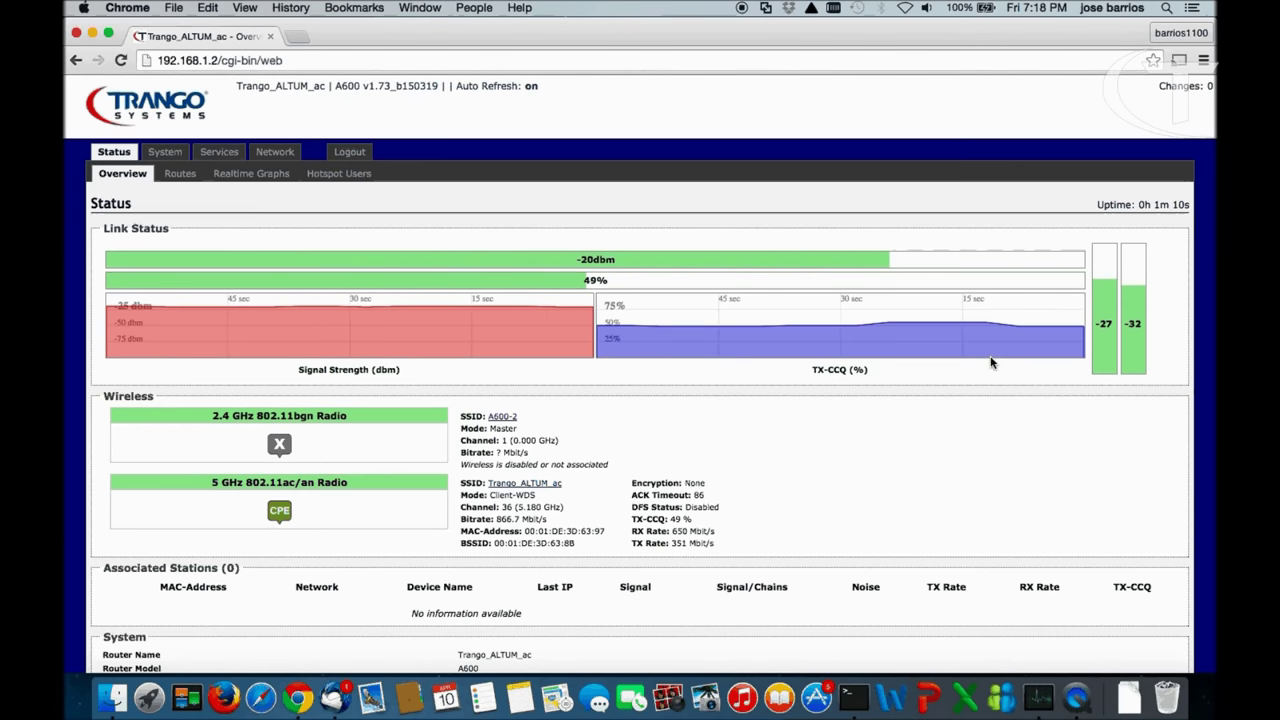
{"action": "scroll", "coordinate": [938, 396], "scroll_direction": "down", "scroll_amount": 1}
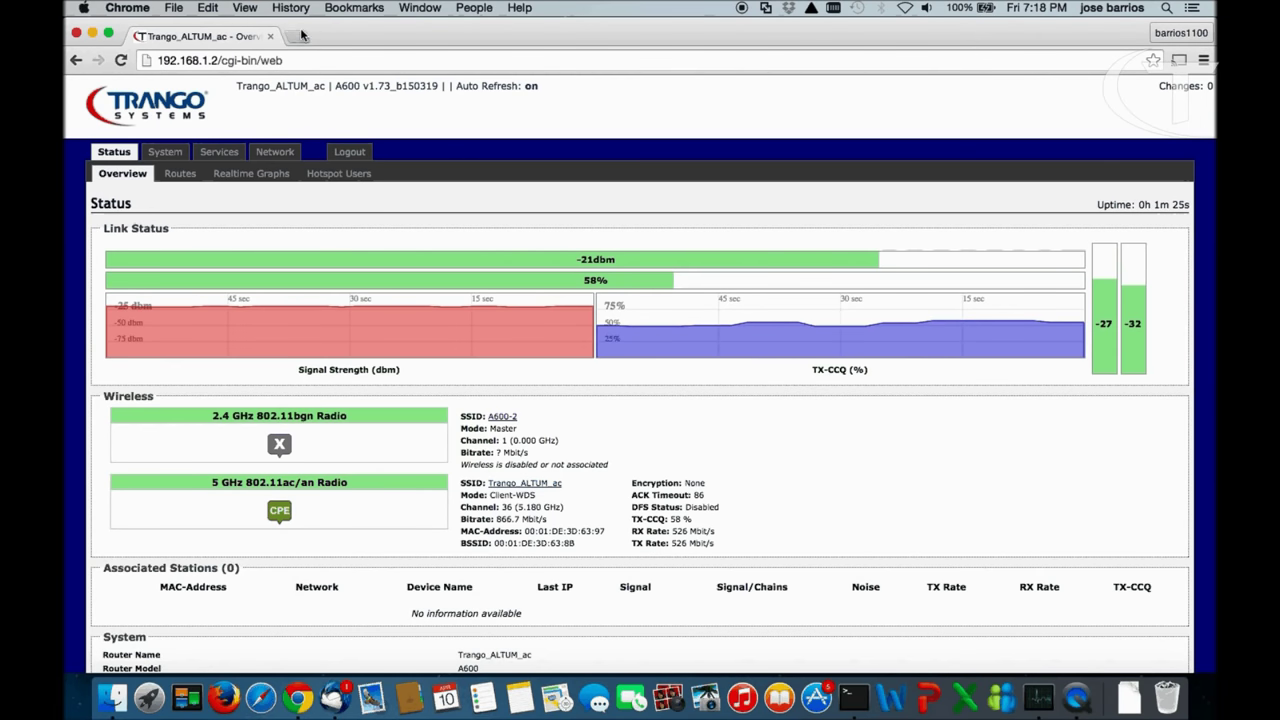
- Open 192.168.1.1 in a new browser tab and check the access point's wireless status and associated stations
{"action": "left_click", "coordinate": [302, 42]}
{"action": "type", "text": "192.168.1.1"}
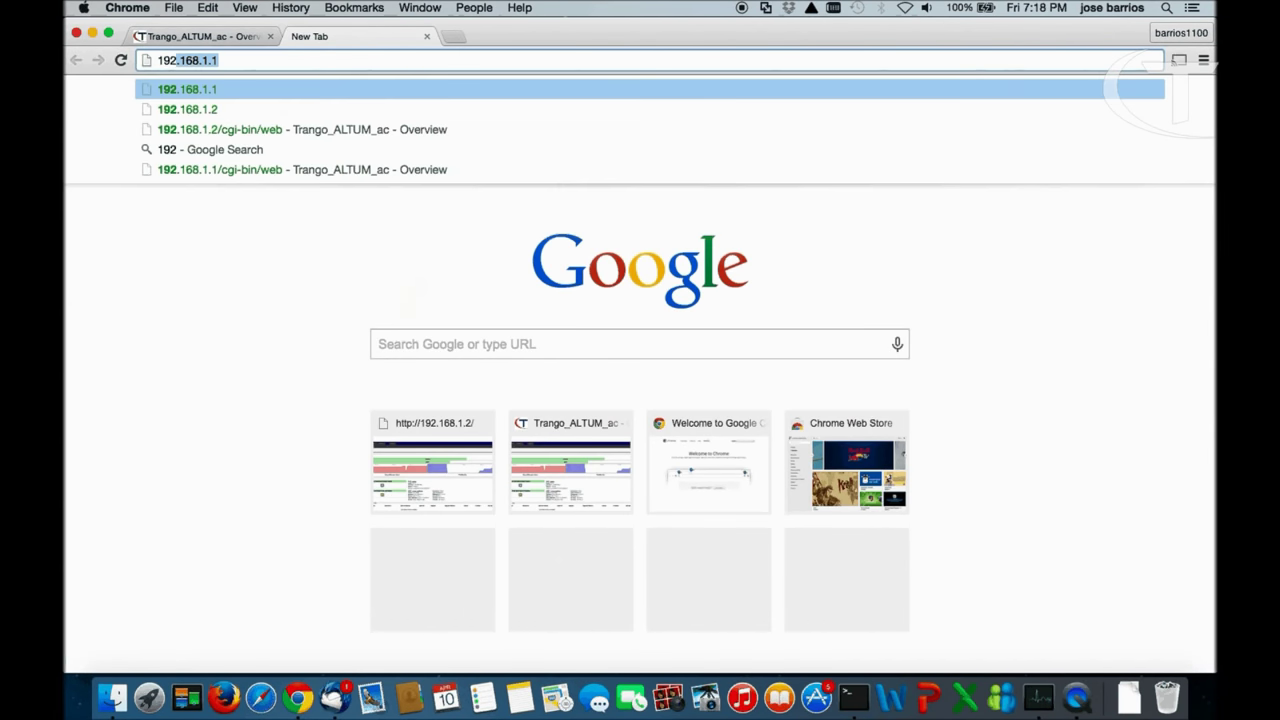
{"action": "key", "text": "Return"}
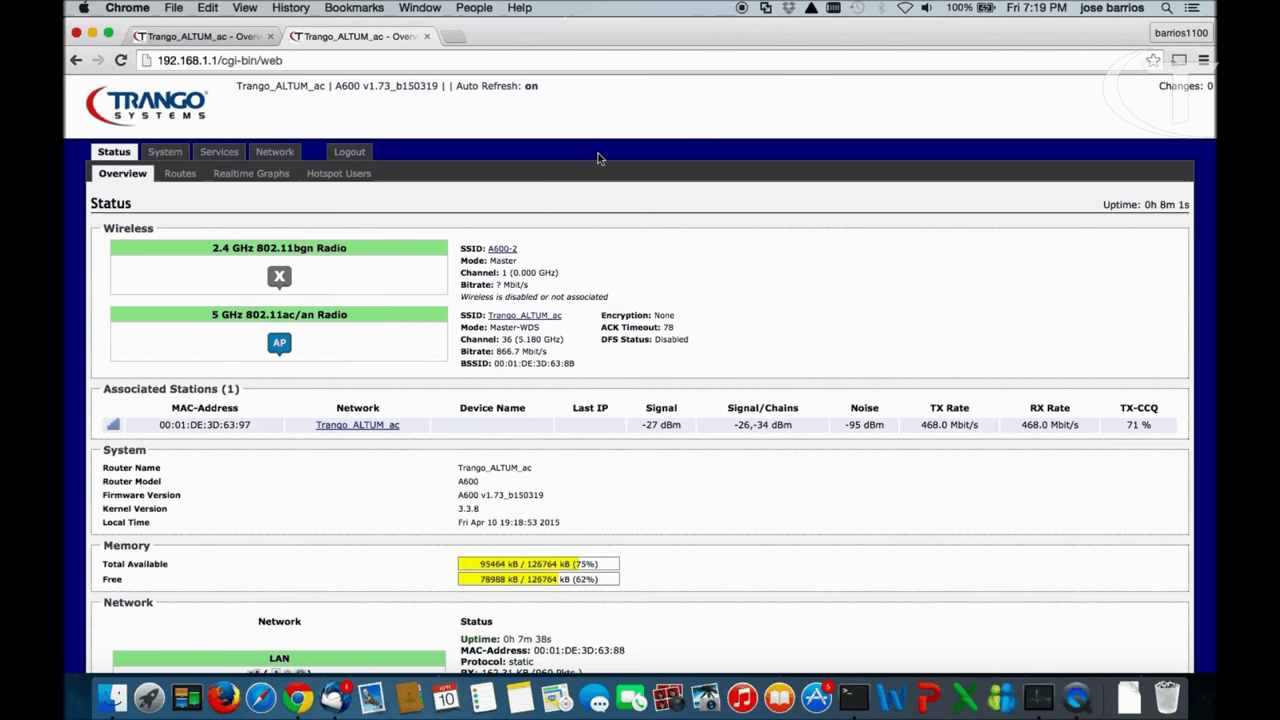
{"action": "scroll", "coordinate": [598, 153], "scroll_direction": "down", "scroll_amount": 2}
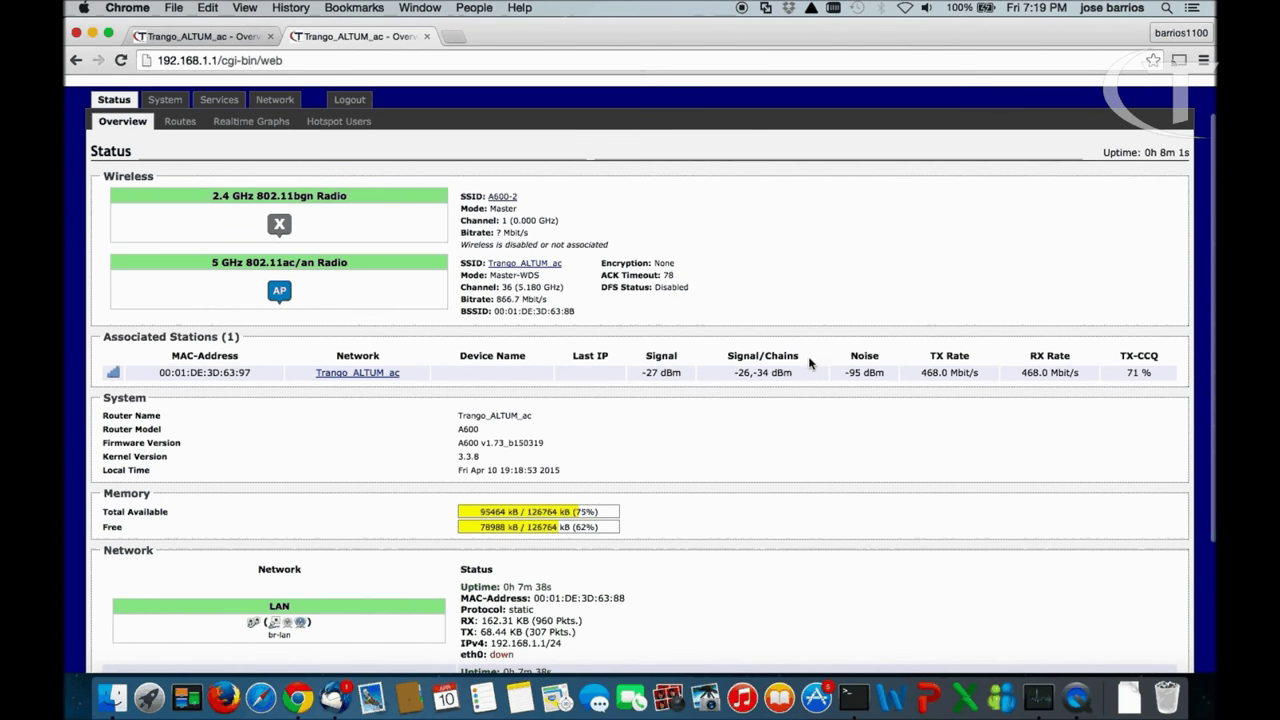
{"action": "scroll", "coordinate": [810, 363], "scroll_direction": "up", "scroll_amount": 2}
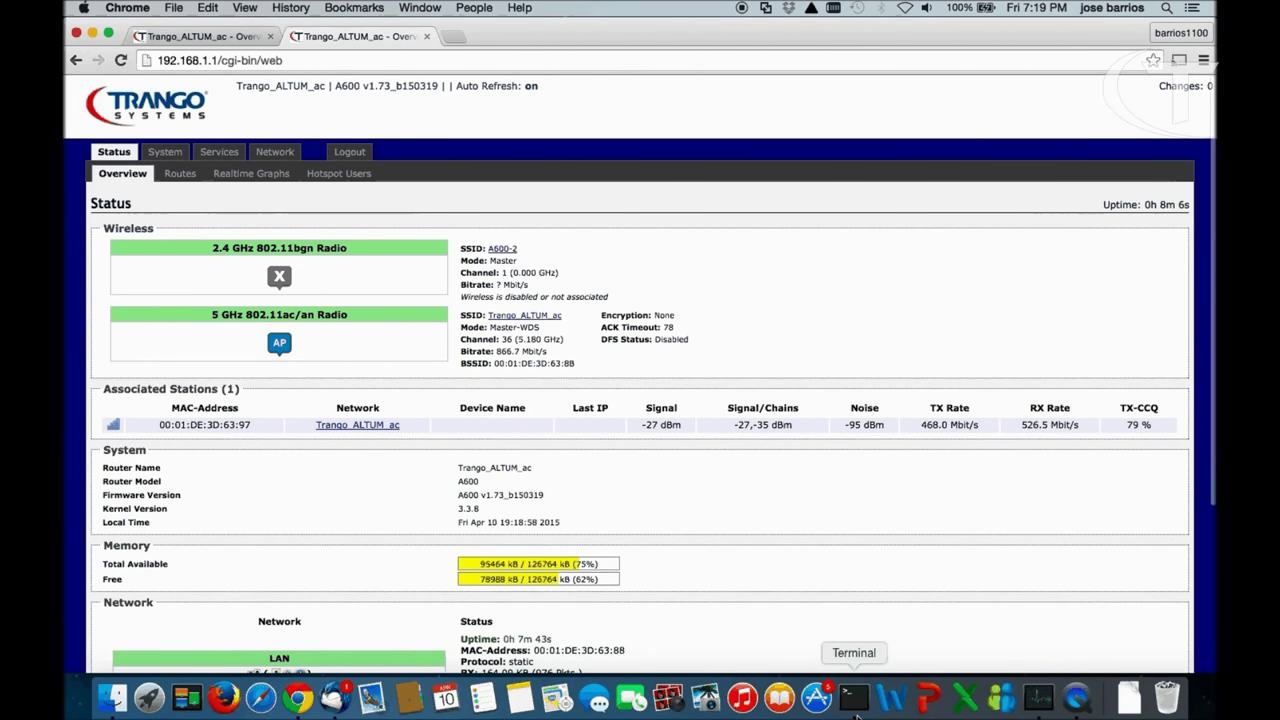
- Switch to Terminal, stop the running ping, ping 192.168.1.1, and close the window along with its running process
{"action": "left_click", "coordinate": [856, 700]}
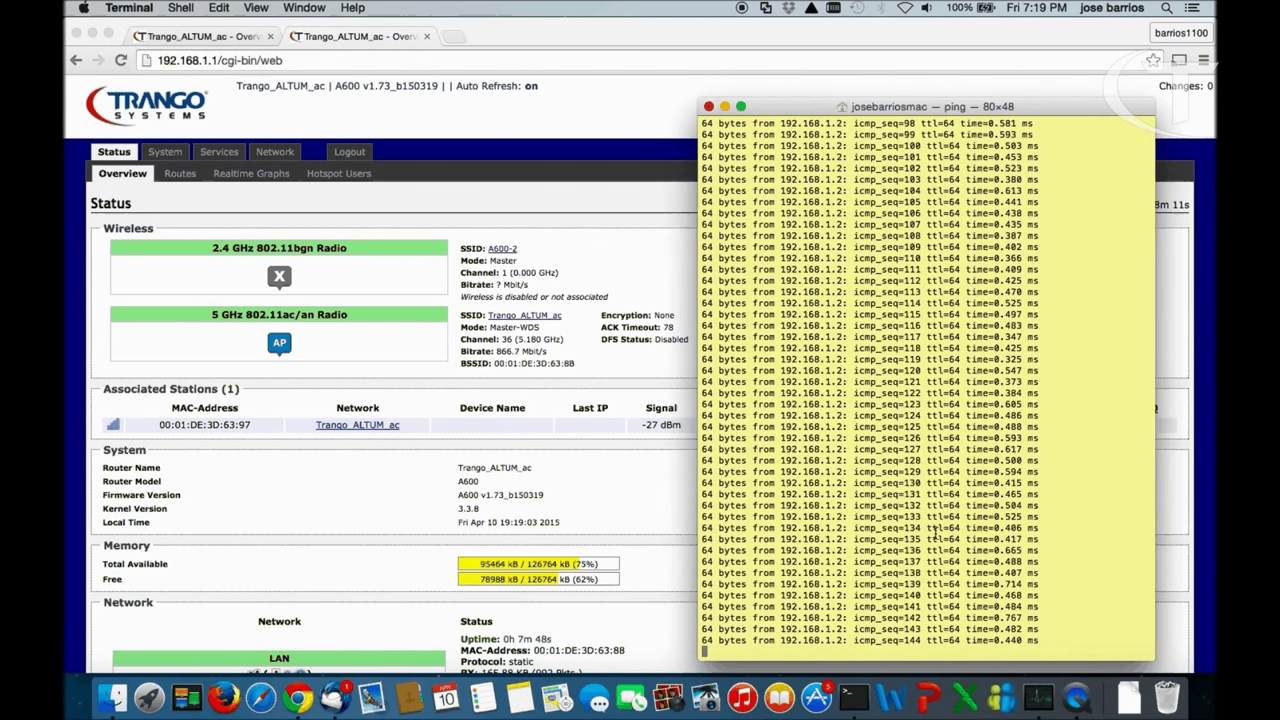
{"action": "key", "text": "ctrl+c"}
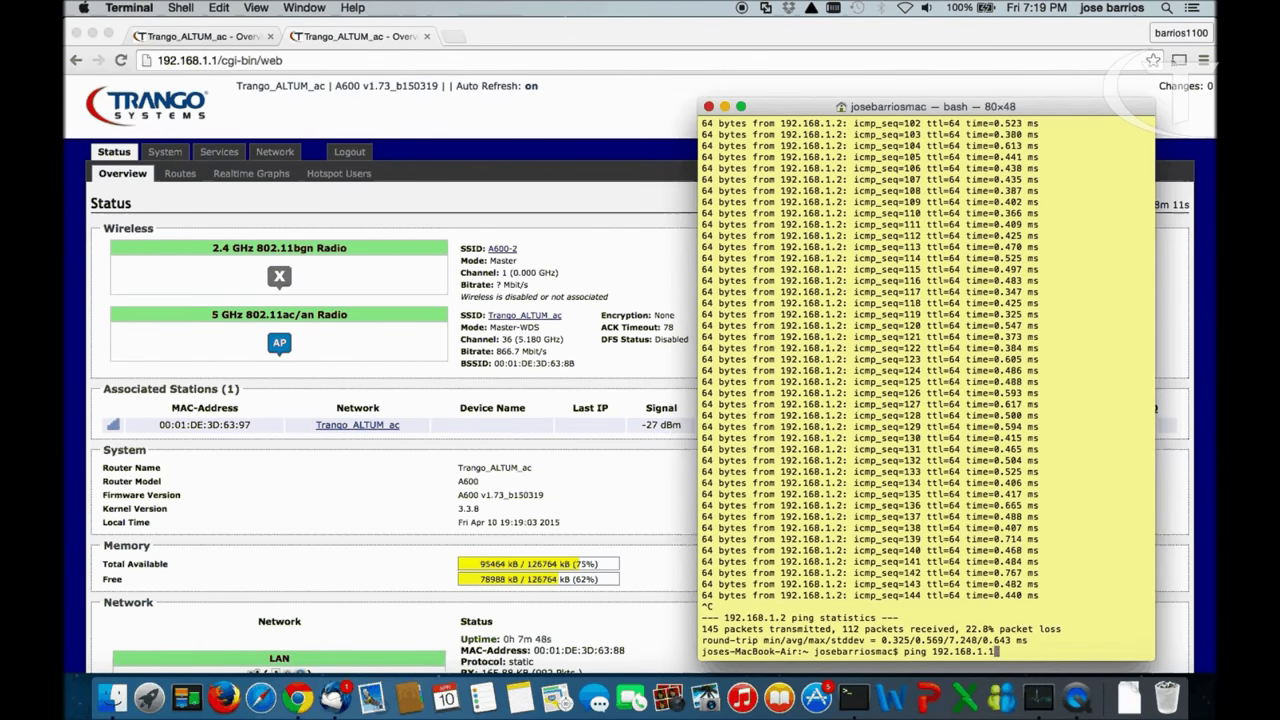
{"action": "type", "text": "ping 192.168.1.1"}
{"action": "key", "text": "Return"}
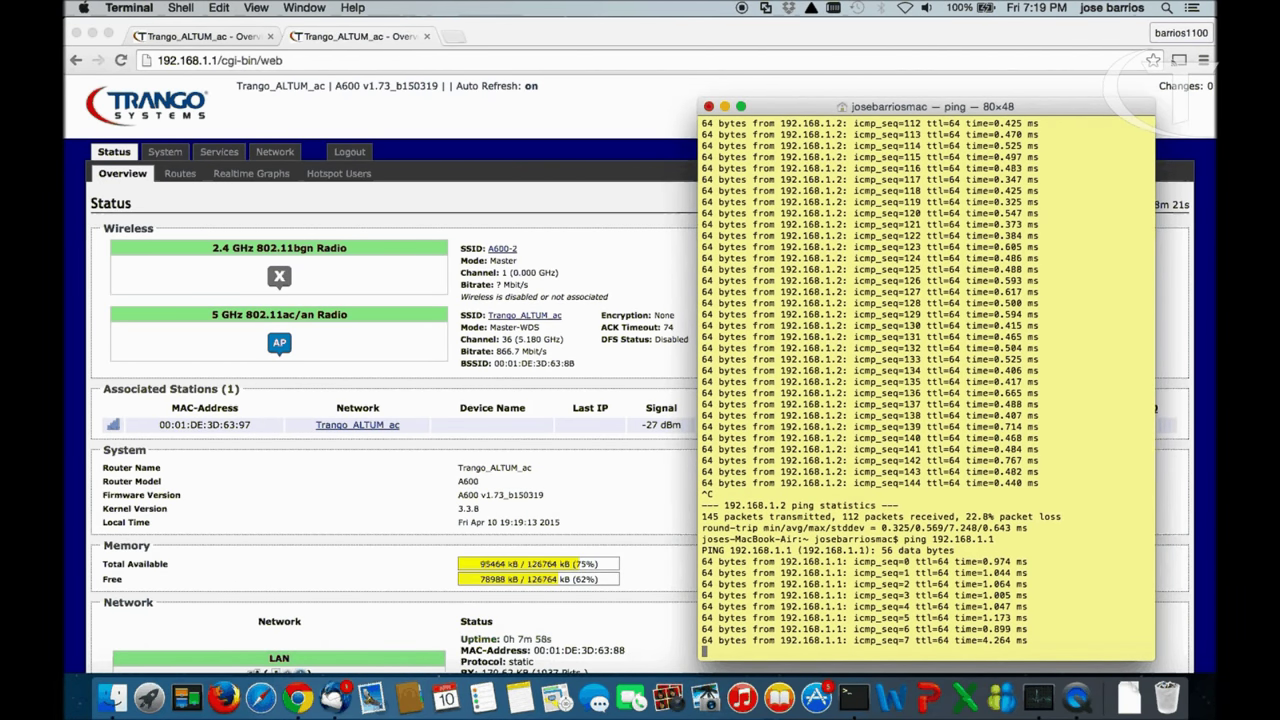
{"action": "left_click", "coordinate": [709, 107]}
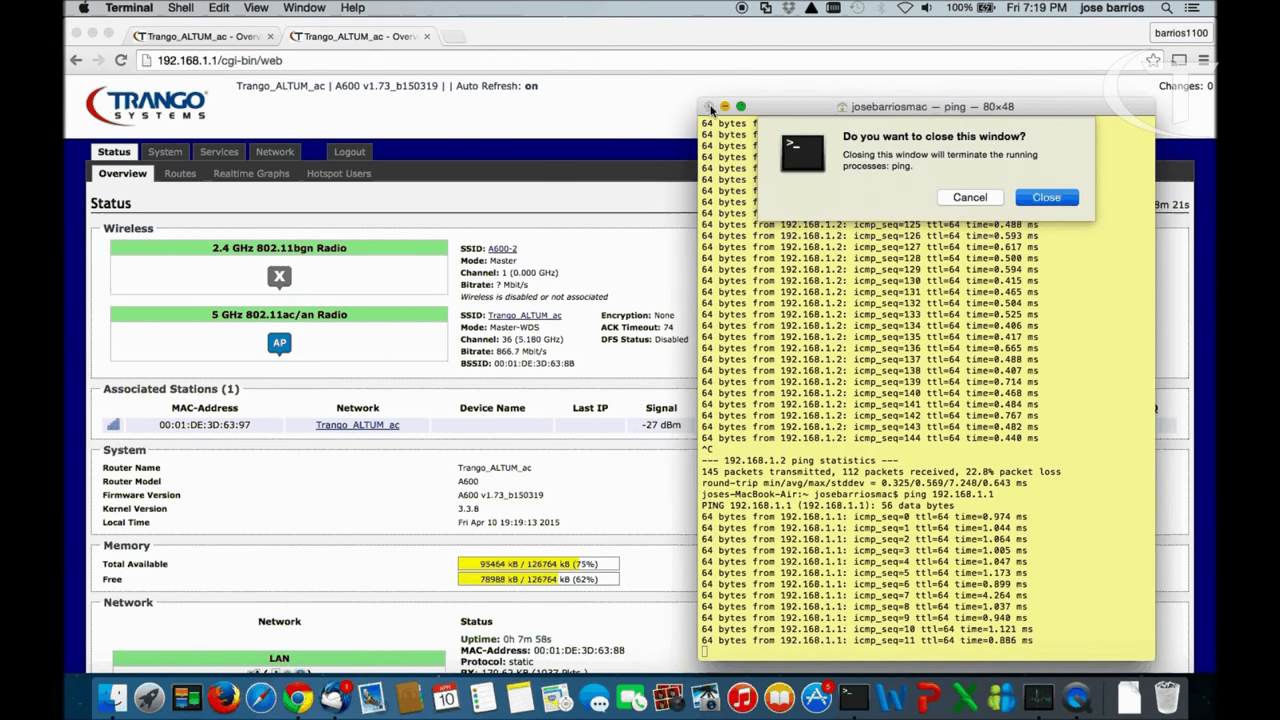
{"action": "left_click", "coordinate": [1040, 199]}
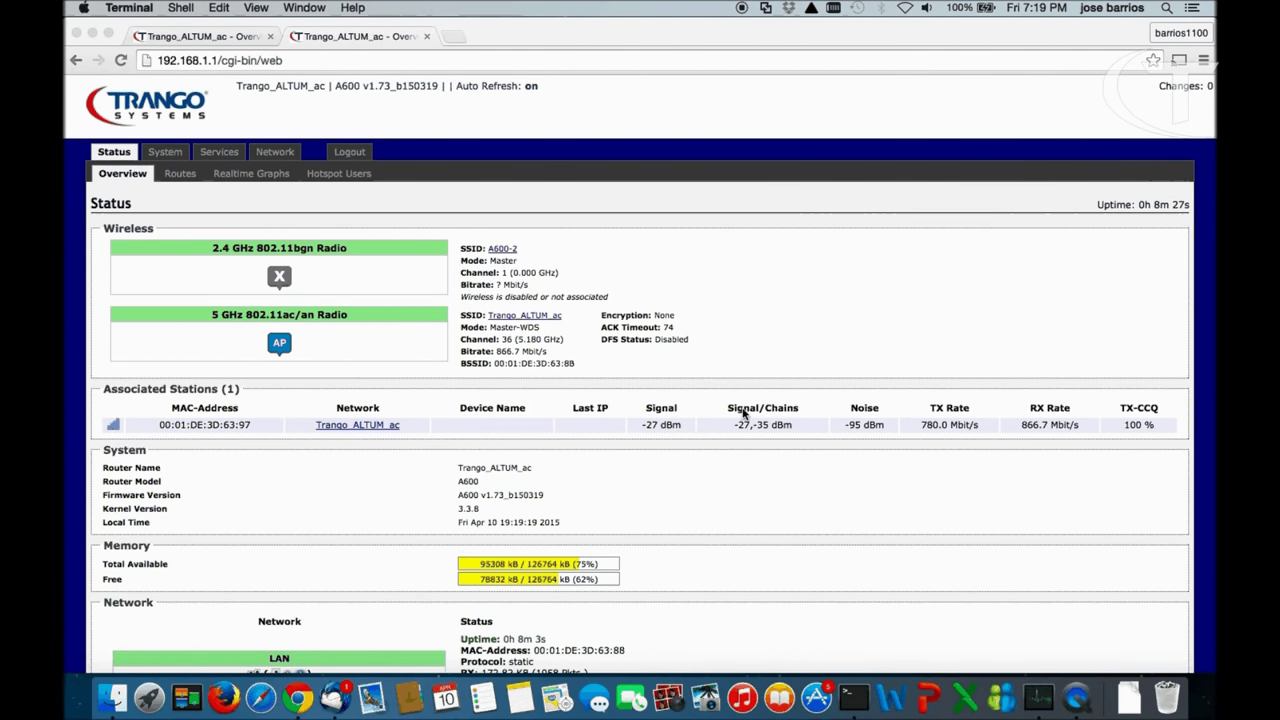